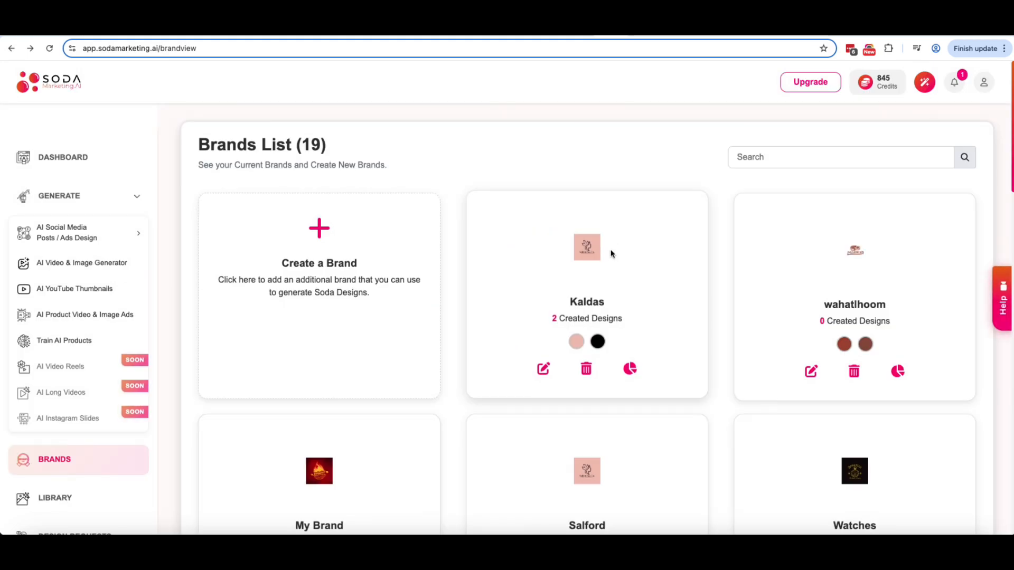
Step: Scroll the Brands list to see all 19 brands, including Kaldas, My Brand and Watches
{"action": "scroll", "coordinate": [611, 254], "scroll_direction": "down", "scroll_amount": 4}
Step: Name the product 'Mens Hawaiian Shirt Short Sleeve' from the store listing and assign it to My Brand
{"action": "scroll", "coordinate": [78, 299], "scroll_direction": "up", "scroll_amount": 3}
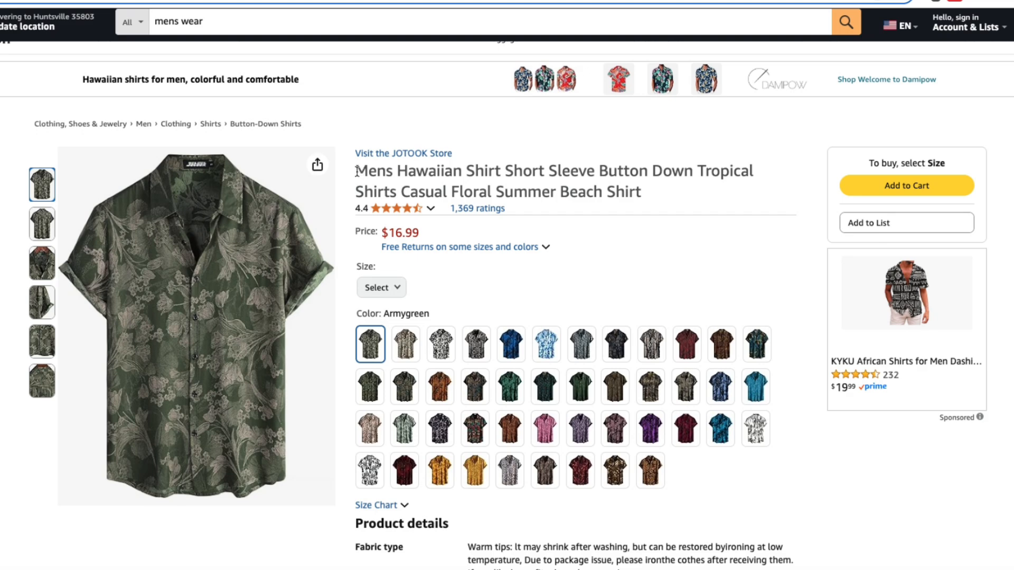
{"action": "left_click_drag", "start_coordinate": [357, 171], "coordinate": [491, 174]}
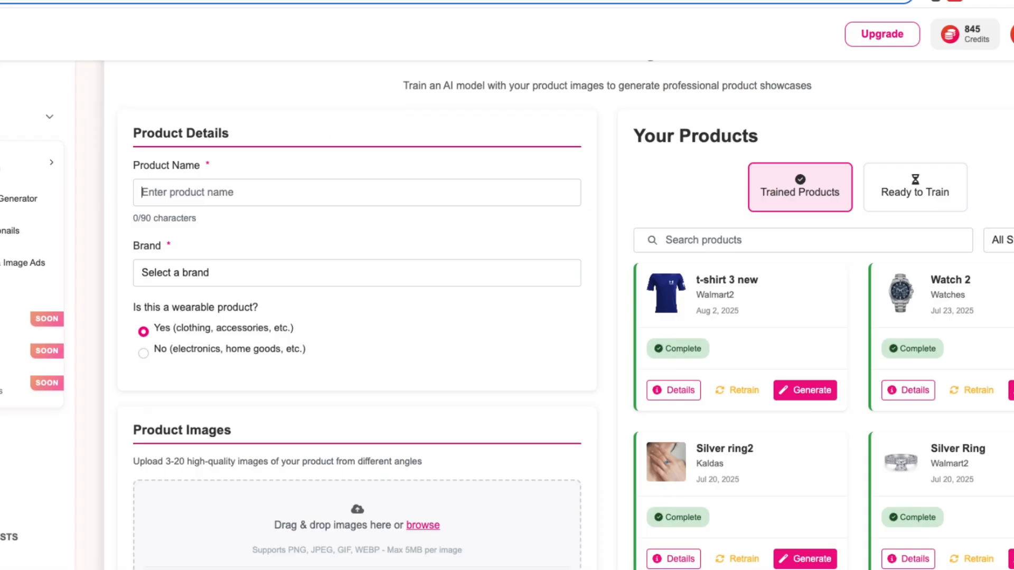
{"action": "left_click", "coordinate": [268, 191]}
{"action": "type", "text": "Mens Hawaiian Shirt Short Sleeve"}
{"action": "left_click", "coordinate": [317, 275]}
{"action": "scroll", "coordinate": [310, 448], "scroll_direction": "down", "scroll_amount": 1}
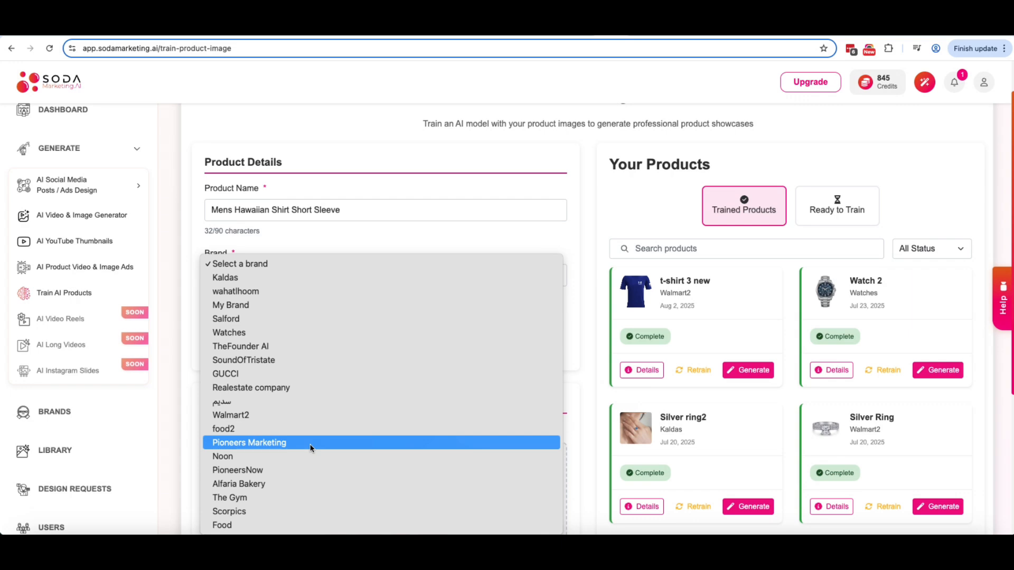
{"action": "left_click", "coordinate": [266, 306]}
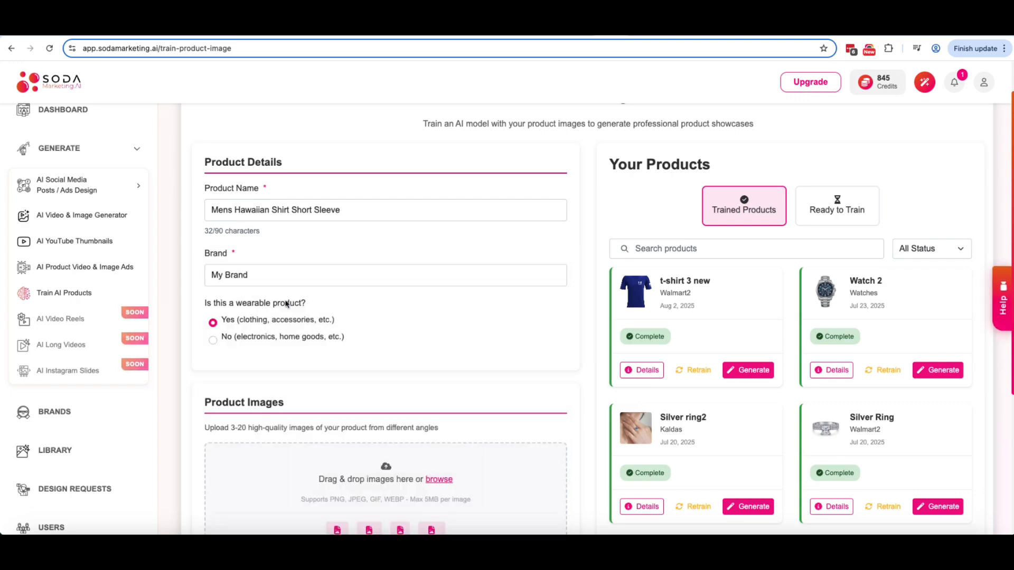
{"action": "scroll", "coordinate": [286, 302], "scroll_direction": "down", "scroll_amount": 3}
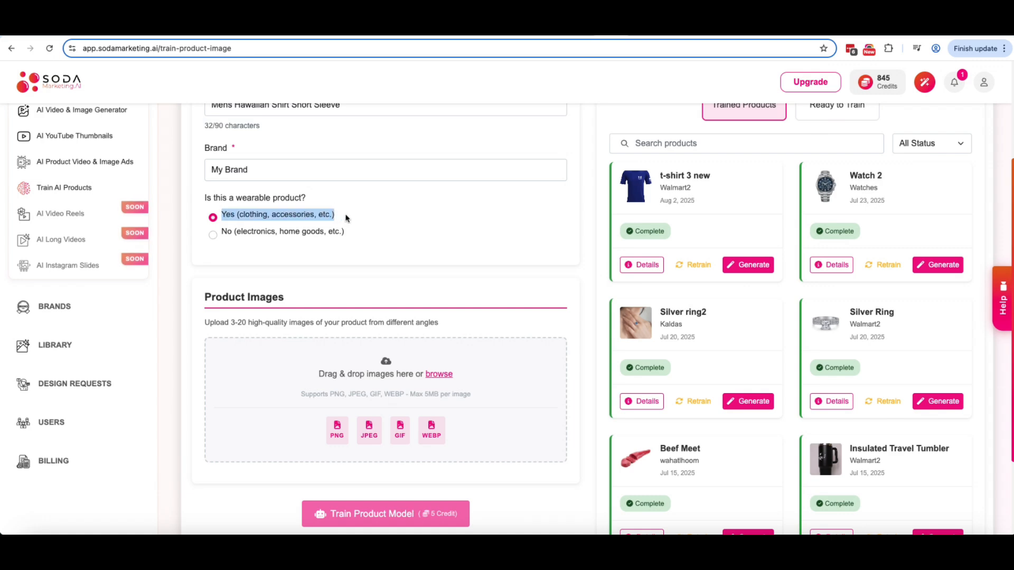
{"action": "left_click", "coordinate": [417, 228]}
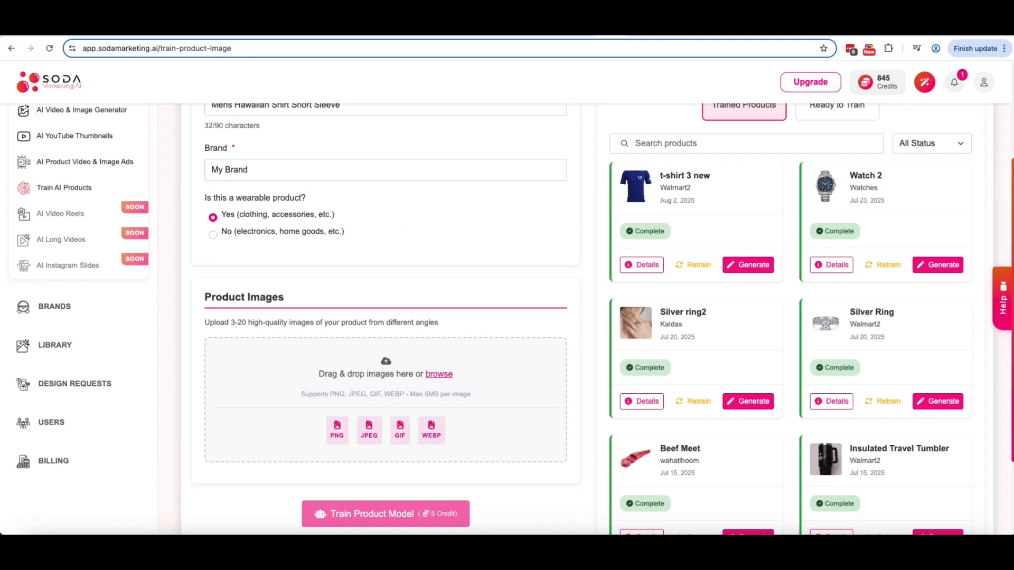
Step: Save the shirt photos, add six images to the form and start training the product model
{"action": "left_click", "coordinate": [565, 28]}
{"action": "right_click", "coordinate": [242, 271]}
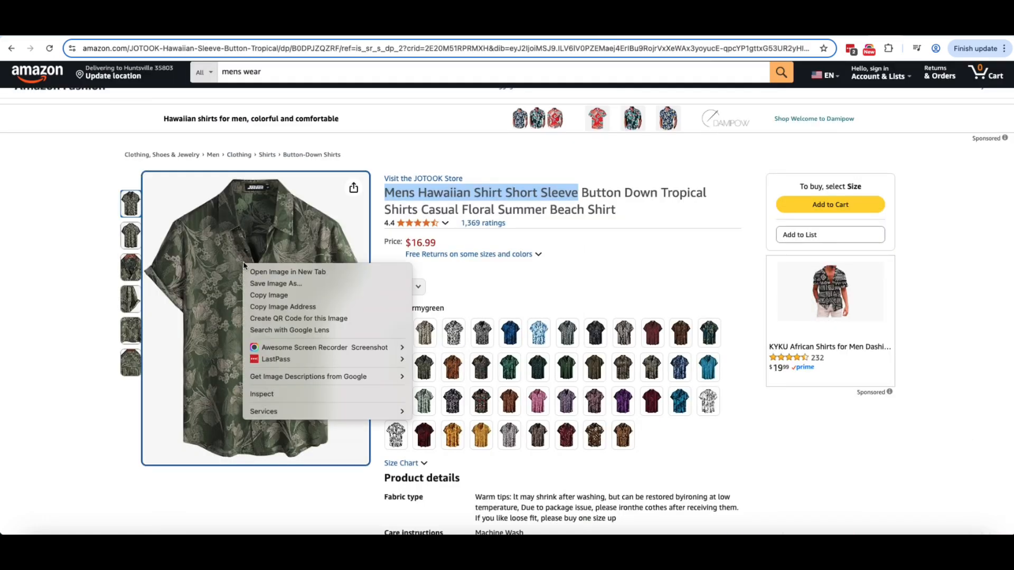
{"action": "left_click", "coordinate": [261, 289]}
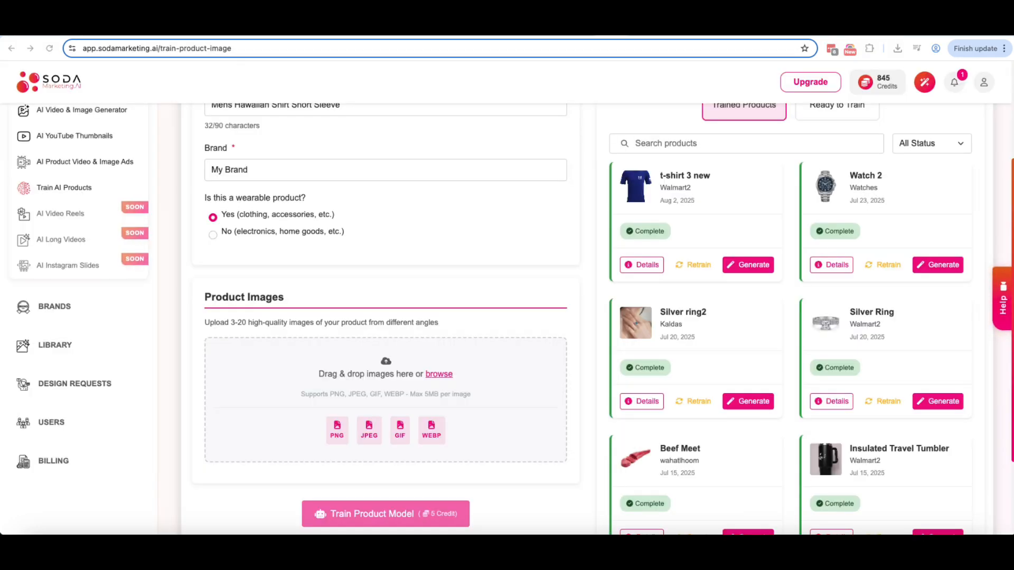
{"action": "left_click_drag", "start_coordinate": [552, 295], "coordinate": [551, 372]}
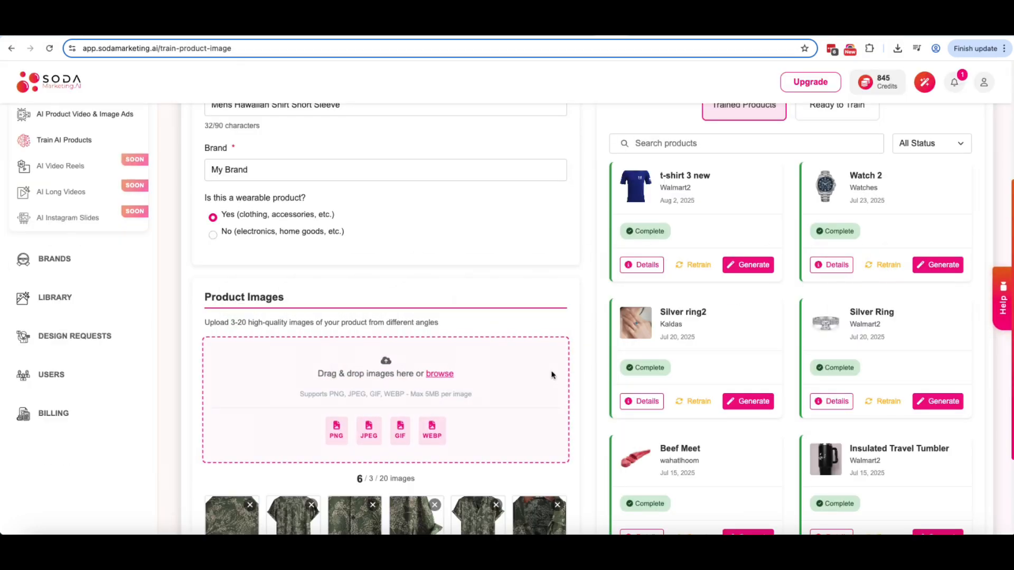
{"action": "scroll", "coordinate": [518, 369], "scroll_direction": "down", "scroll_amount": 2}
{"action": "left_click", "coordinate": [396, 469]}
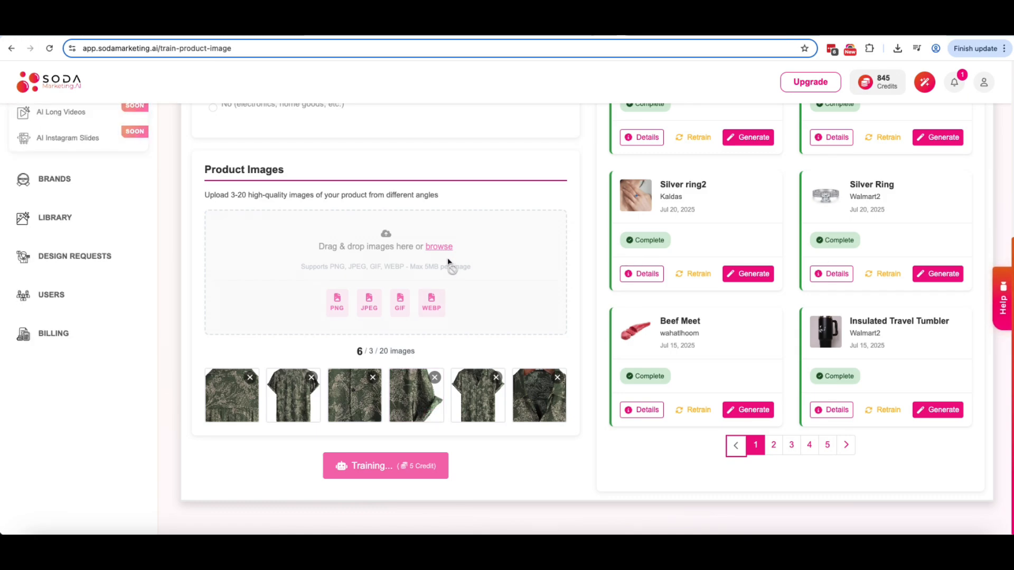
Step: Open the image generator for the trained shirt with a 16:9 output size
{"action": "left_click", "coordinate": [747, 381]}
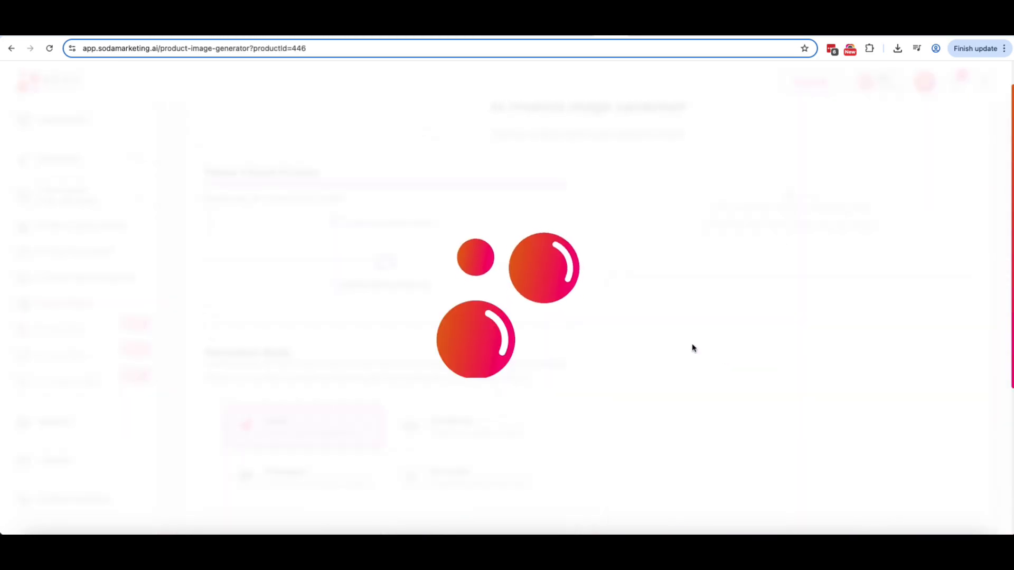
{"action": "left_click", "coordinate": [554, 239]}
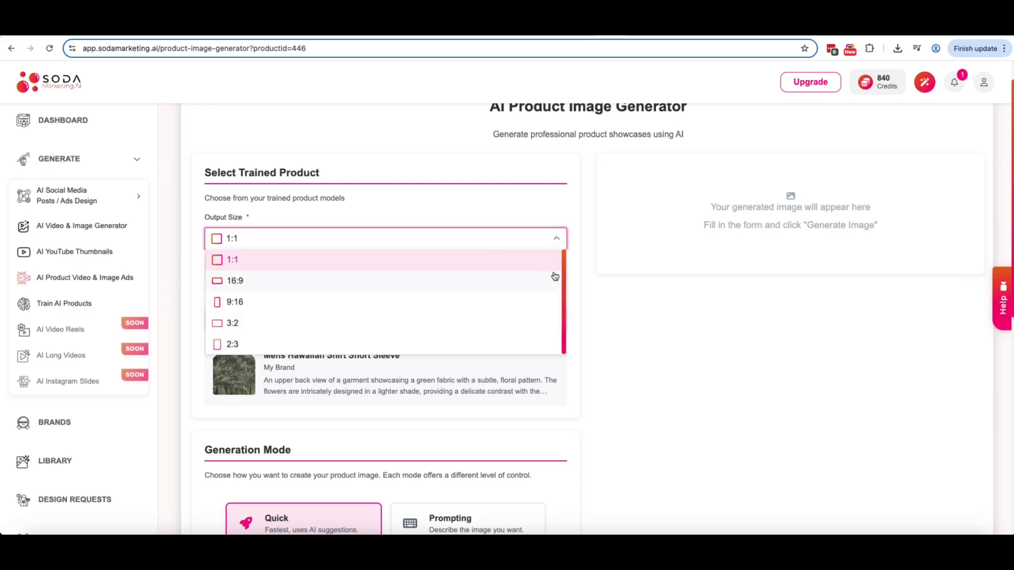
{"action": "left_click", "coordinate": [493, 290]}
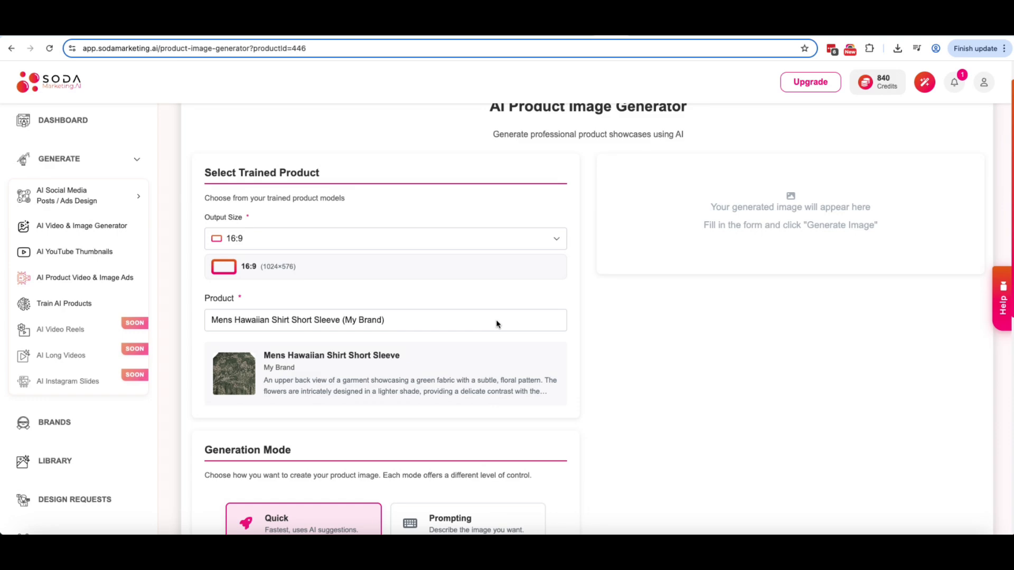
{"action": "scroll", "coordinate": [499, 322], "scroll_direction": "down", "scroll_amount": 3}
{"action": "scroll", "coordinate": [501, 320], "scroll_direction": "down", "scroll_amount": 3}
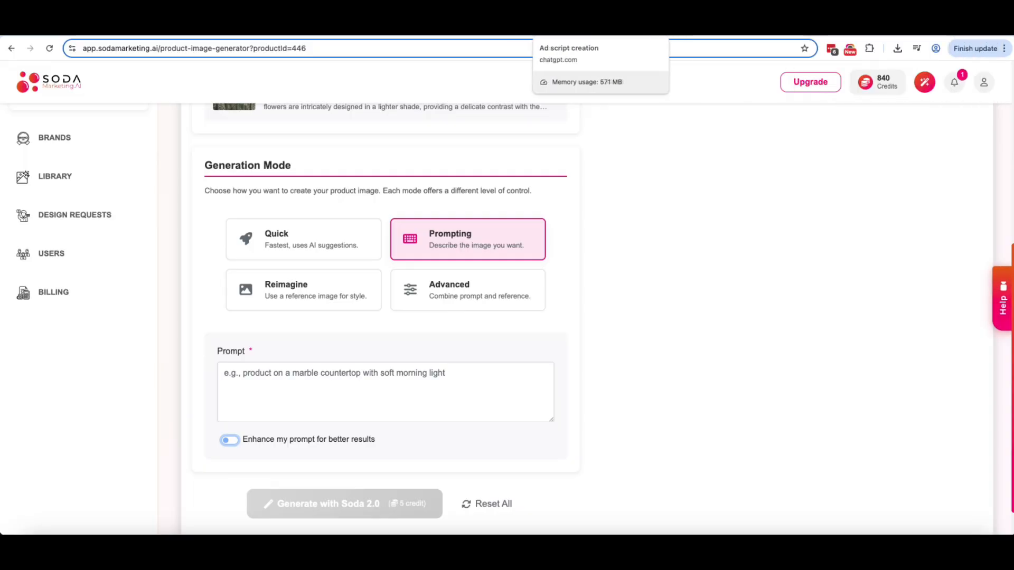
Step: Copy the Scene 1 image prompt from the ChatGPT conversation
{"action": "left_click", "coordinate": [554, 29]}
{"action": "scroll", "coordinate": [362, 282], "scroll_direction": "up", "scroll_amount": 1}
{"action": "left_click_drag", "start_coordinate": [374, 271], "coordinate": [625, 304]}
{"action": "key", "text": "super+c"}
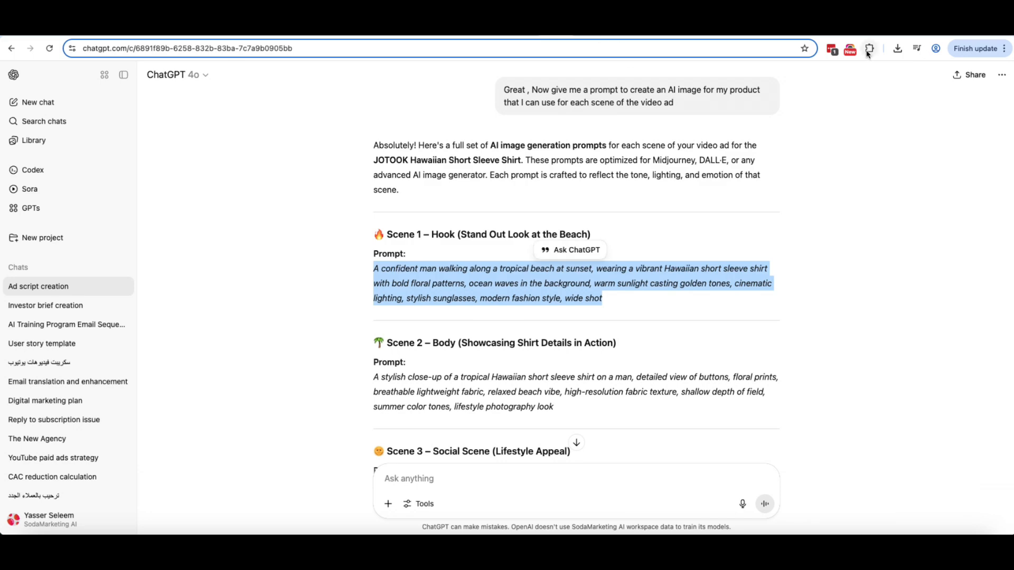
{"action": "left_click", "coordinate": [595, 37]}
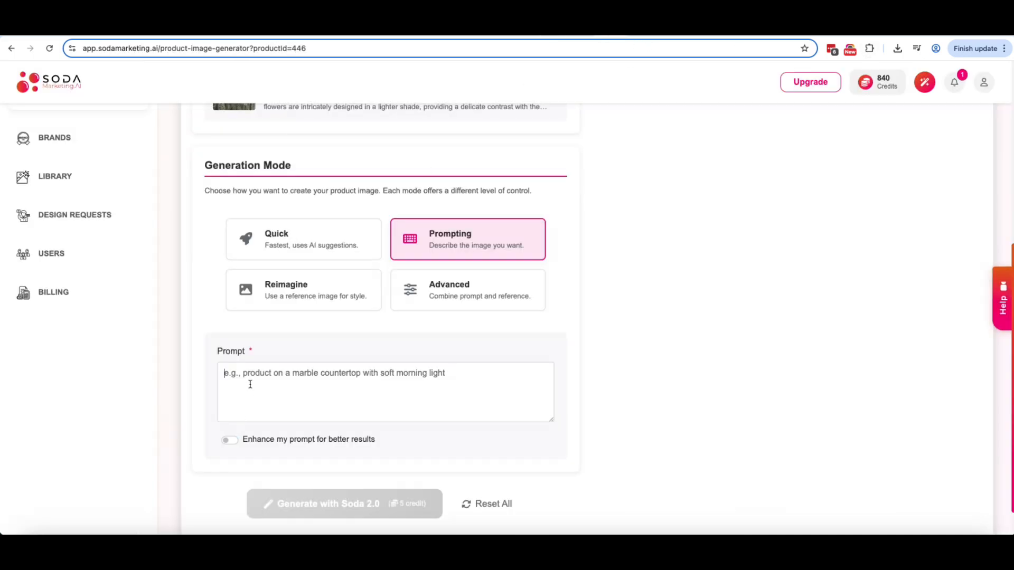
Step: Paste the Scene 1 prompt and generate the sunset-beach shirt image with Soda 2.0
{"action": "key", "text": "super+v"}
{"action": "scroll", "coordinate": [327, 408], "scroll_direction": "down", "scroll_amount": 2}
{"action": "left_click", "coordinate": [334, 468]}
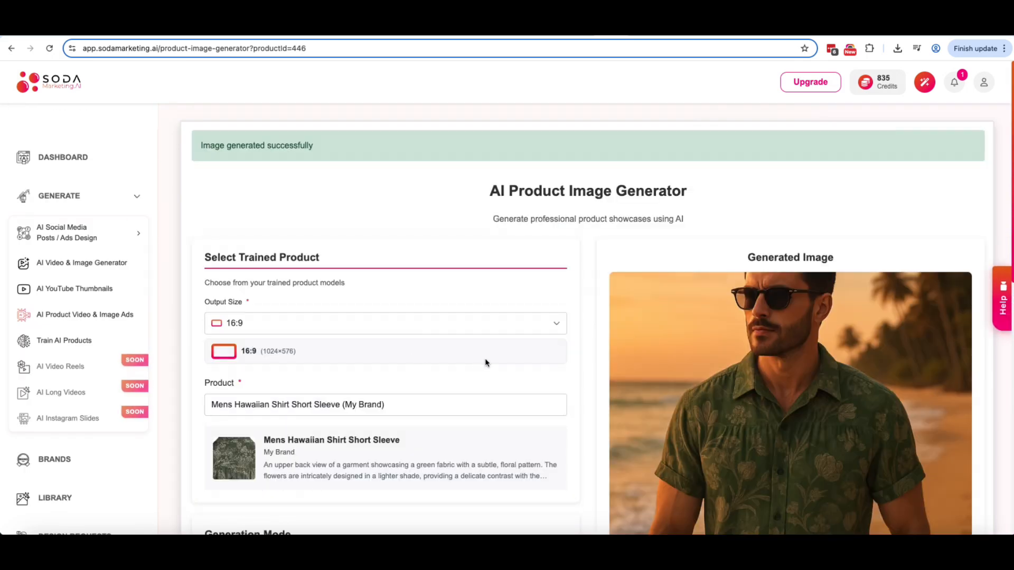
{"action": "scroll", "coordinate": [485, 358], "scroll_direction": "down", "scroll_amount": 5}
{"action": "scroll", "coordinate": [581, 359], "scroll_direction": "up", "scroll_amount": 3}
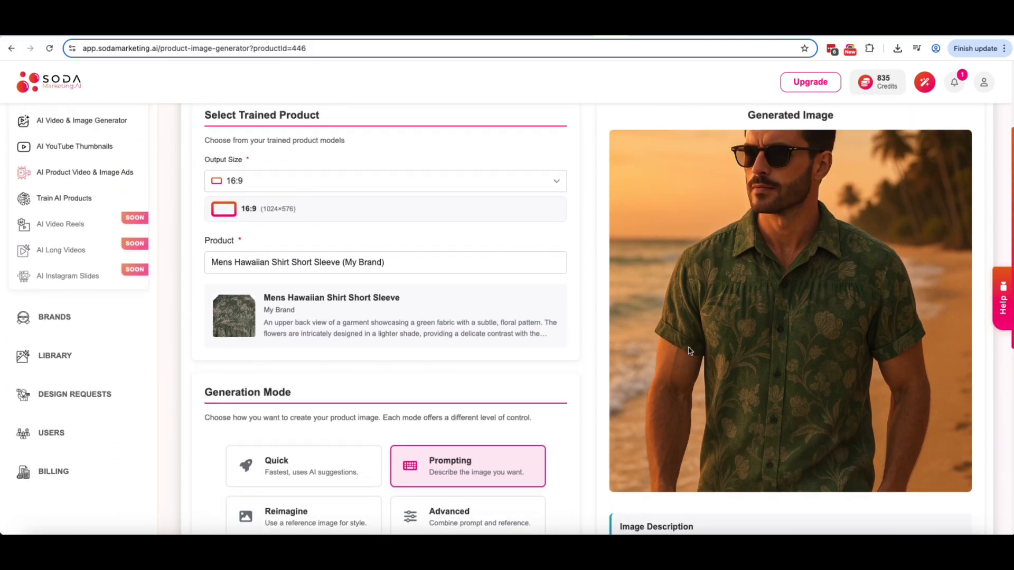
{"action": "scroll", "coordinate": [673, 351], "scroll_direction": "down", "scroll_amount": 6}
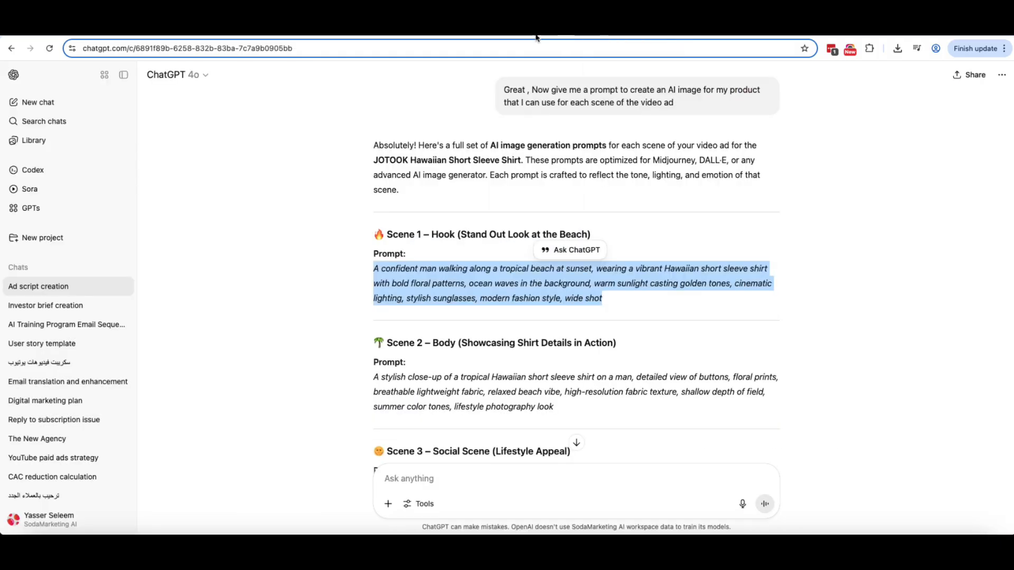
Step: Copy the Scene 2 image prompt from ChatGPT
{"action": "left_click", "coordinate": [376, 389]}
{"action": "left_click_drag", "start_coordinate": [374, 377], "coordinate": [574, 416]}
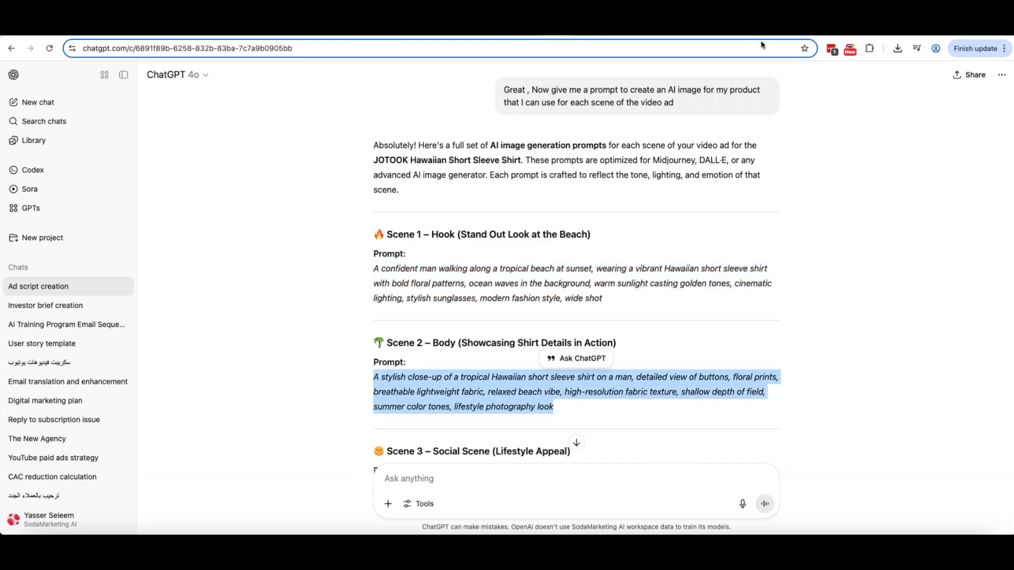
{"action": "left_click", "coordinate": [602, 35]}
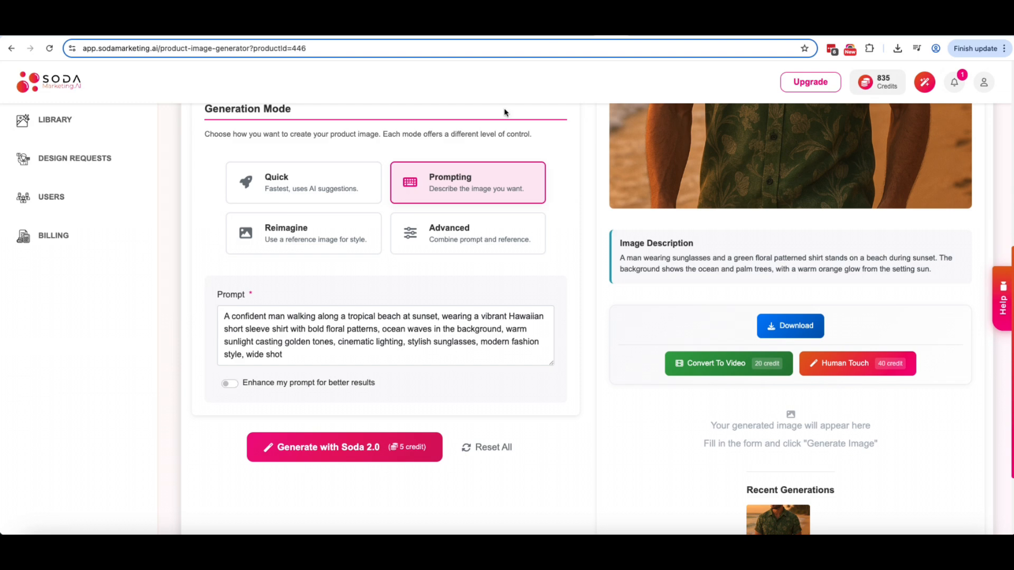
Step: Reset the form, set 16:9 output for the shirt product, and paste the ocean-waves sunset prompt
{"action": "left_click", "coordinate": [486, 448]}
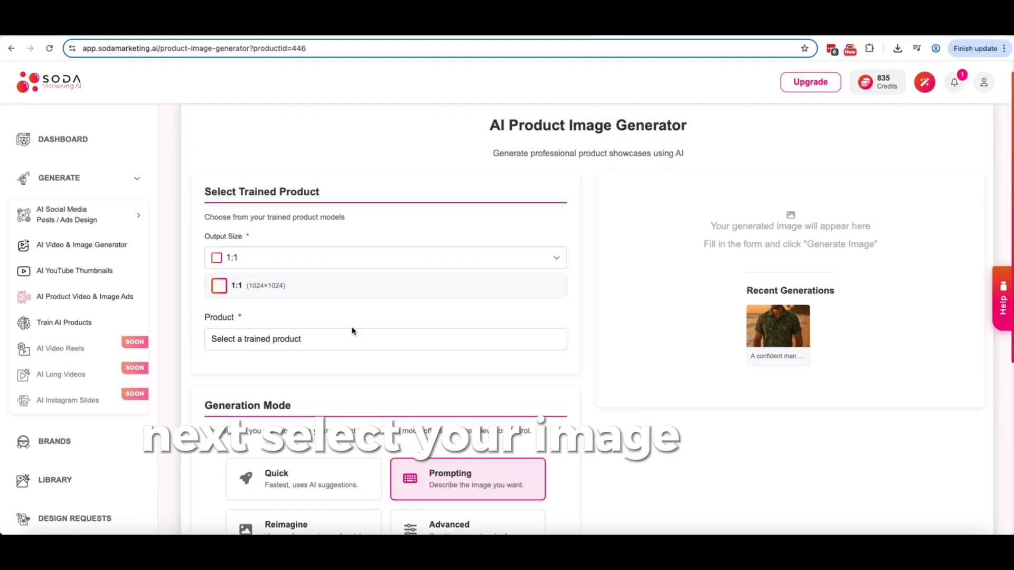
{"action": "left_click", "coordinate": [317, 257]}
{"action": "left_click", "coordinate": [275, 296]}
{"action": "left_click", "coordinate": [274, 339]}
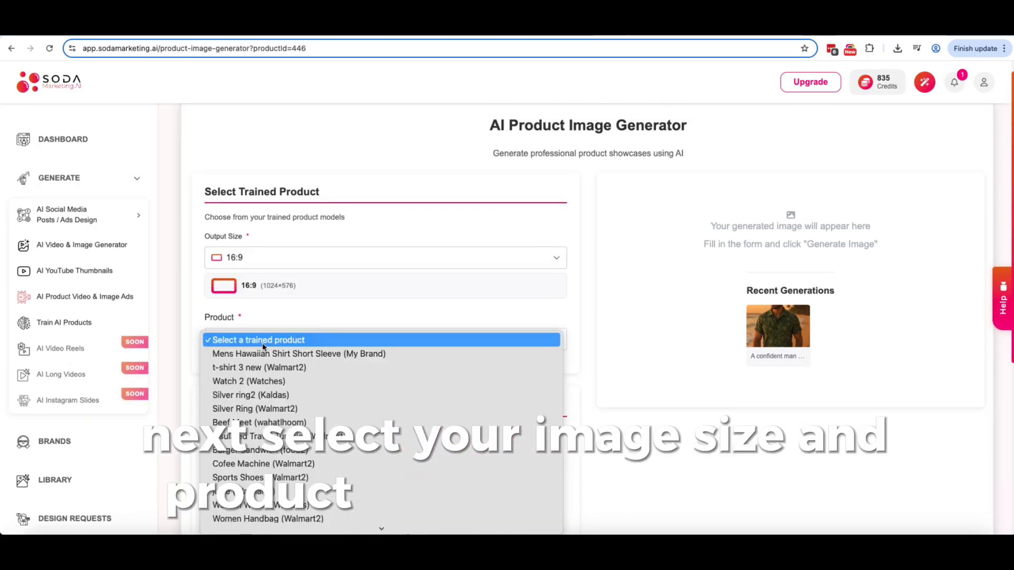
{"action": "left_click", "coordinate": [274, 354]}
{"action": "scroll", "coordinate": [290, 394], "scroll_direction": "down", "scroll_amount": 5}
{"action": "left_click", "coordinate": [290, 394]}
{"action": "type", "text": "Hawaiian short sleeve shirt with bold floral patterns, ocean waves in the background warm sunlight casting golden tones, cinematic lighting, stylish sunglasses, modern fashion style, wide shot"}
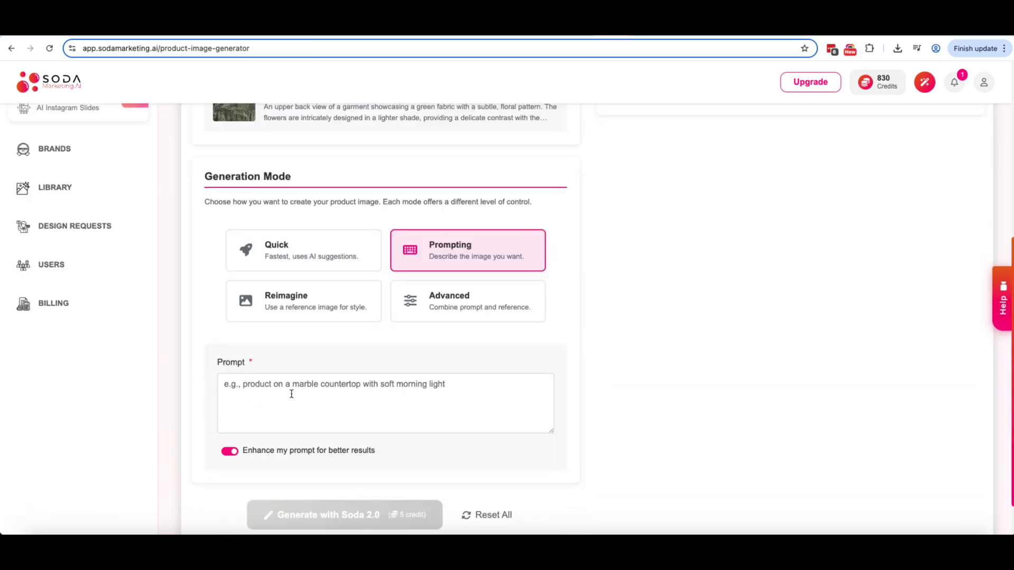
{"action": "type", "text": "Hawaiian short sleeve shirt with bold floral patterns, ocean waves in the background, warm sunlight casting golden tones, cinematic lighting, stylish sunglasses, modern fashion style, wide shot"}
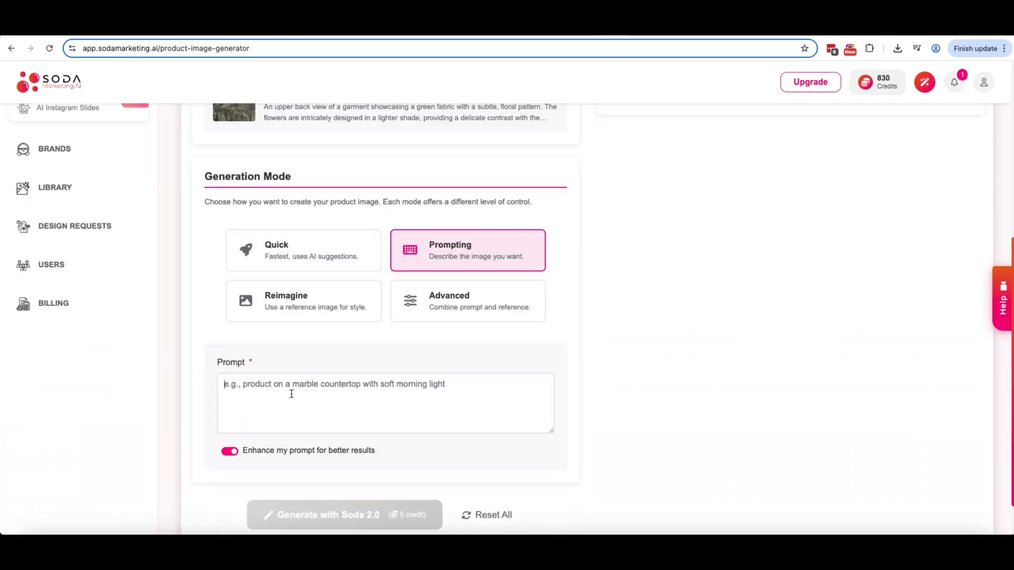
{"action": "type", "text": "Hawaiian short sleeve shirt with bold floral patterns, ocean waves in the background, warm sunlight casting golden tones, cinematic lighting, stylish sunglasses, modern fashion style, wide shot"}
{"action": "scroll", "coordinate": [317, 412], "scroll_direction": "down", "scroll_amount": 1}
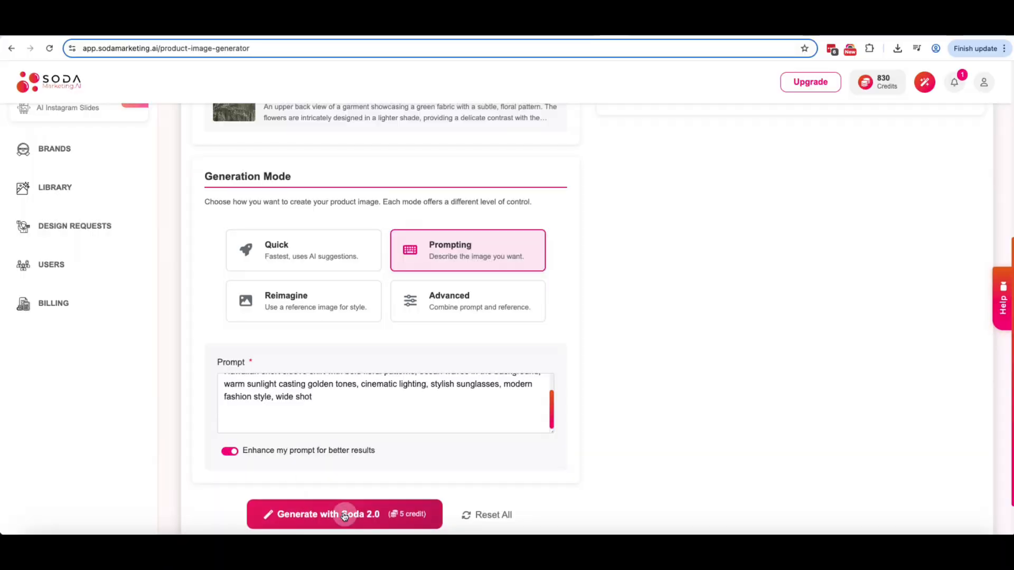
Step: Generate shirt images on a fiery sunset beach and a palm-lined desert beach
{"action": "left_click", "coordinate": [344, 515]}
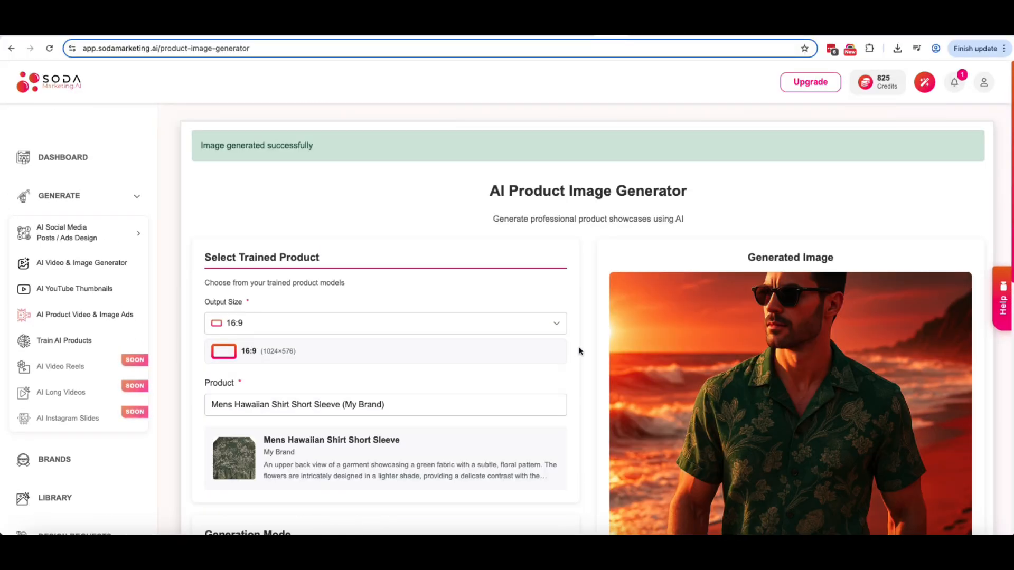
{"action": "scroll", "coordinate": [579, 351], "scroll_direction": "down", "scroll_amount": 3}
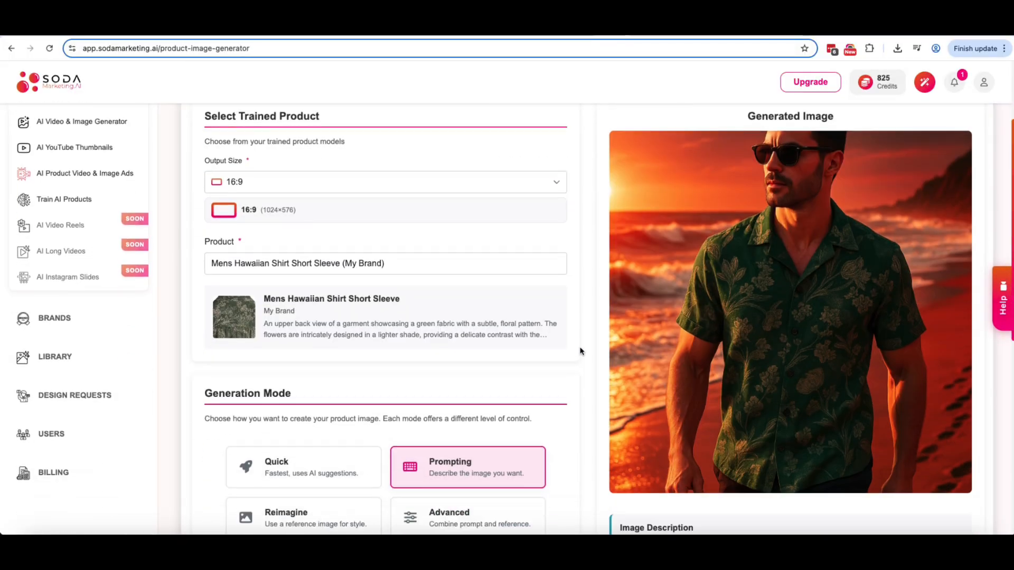
{"action": "scroll", "coordinate": [577, 354], "scroll_direction": "down", "scroll_amount": 4}
{"action": "scroll", "coordinate": [577, 354], "scroll_direction": "up", "scroll_amount": 6}
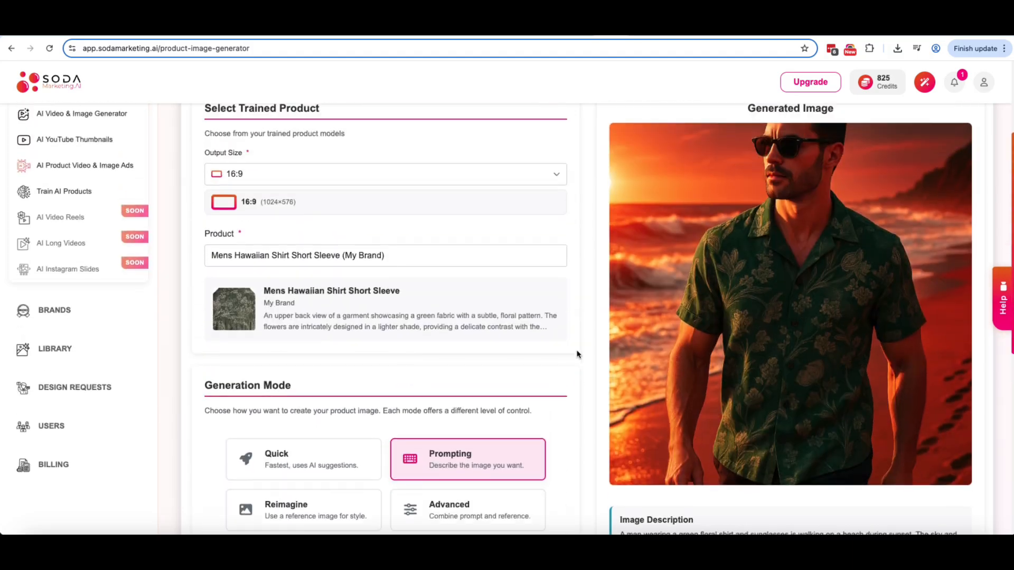
{"action": "scroll", "coordinate": [576, 354], "scroll_direction": "down", "scroll_amount": 8}
{"action": "scroll", "coordinate": [579, 354], "scroll_direction": "down", "scroll_amount": 1}
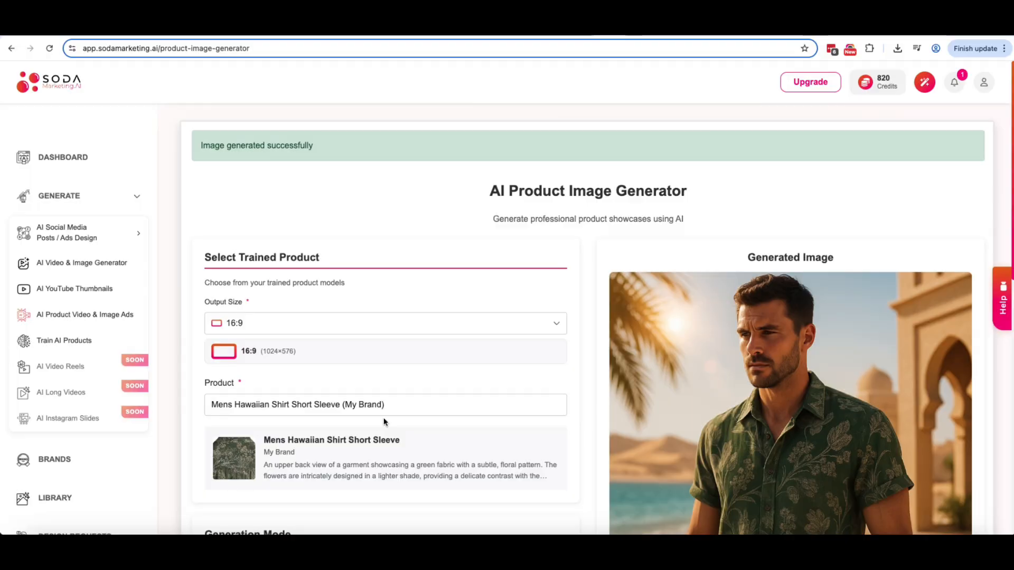
{"action": "scroll", "coordinate": [388, 423], "scroll_direction": "down", "scroll_amount": 5}
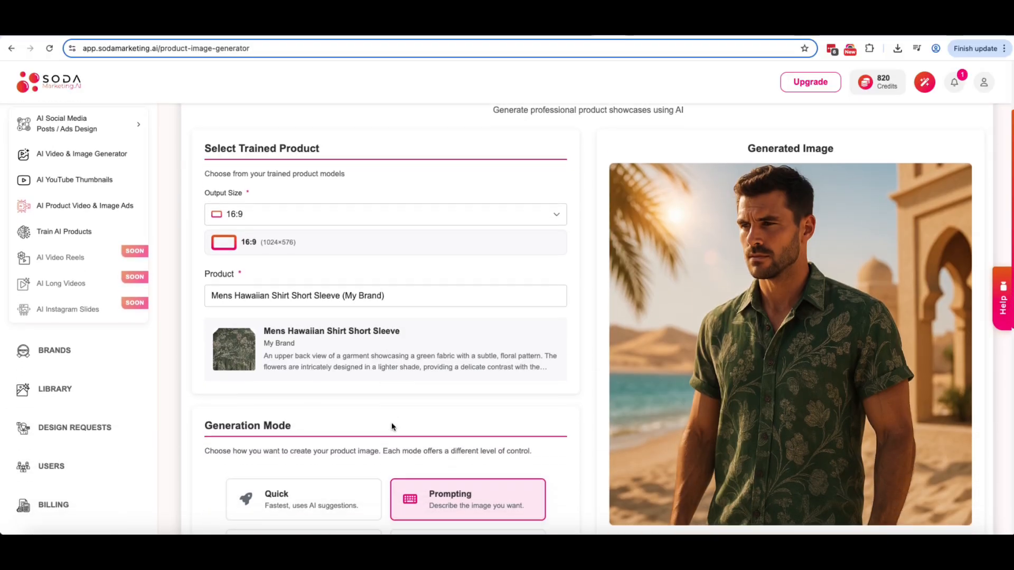
{"action": "scroll", "coordinate": [391, 425], "scroll_direction": "up", "scroll_amount": 1}
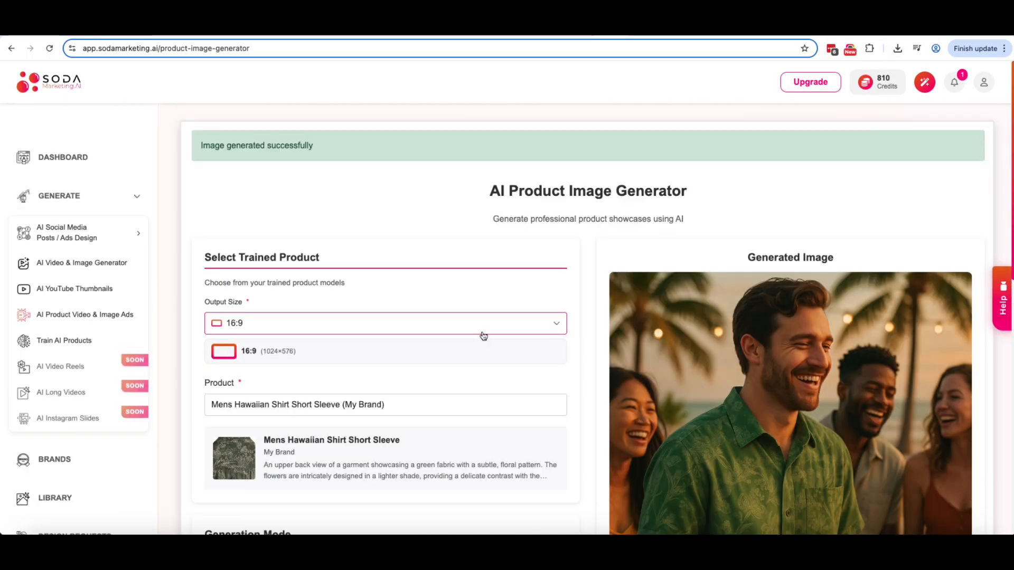
{"action": "scroll", "coordinate": [484, 336], "scroll_direction": "down", "scroll_amount": 3}
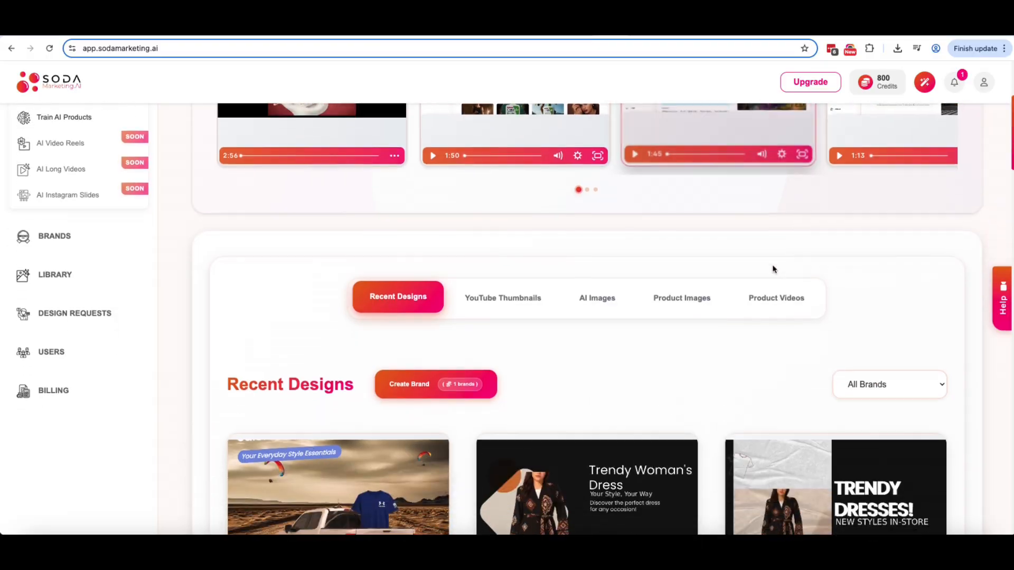
Step: Open Product Image #3216 from the Product Images tab and convert it to a video ad
{"action": "scroll", "coordinate": [739, 272], "scroll_direction": "down", "scroll_amount": 1}
{"action": "left_click", "coordinate": [683, 276]}
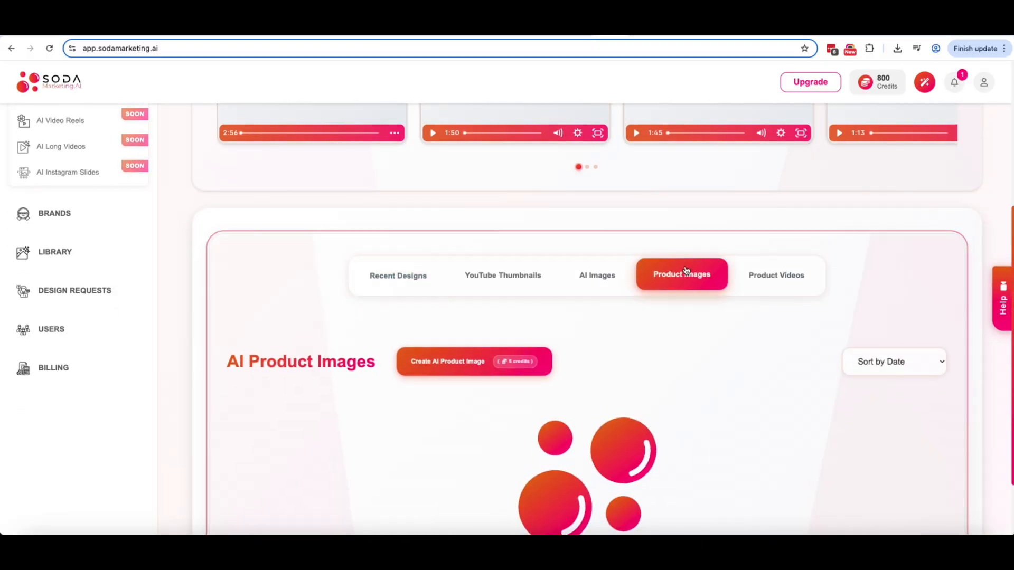
{"action": "scroll", "coordinate": [655, 403], "scroll_direction": "down", "scroll_amount": 3}
{"action": "scroll", "coordinate": [655, 403], "scroll_direction": "down", "scroll_amount": 4}
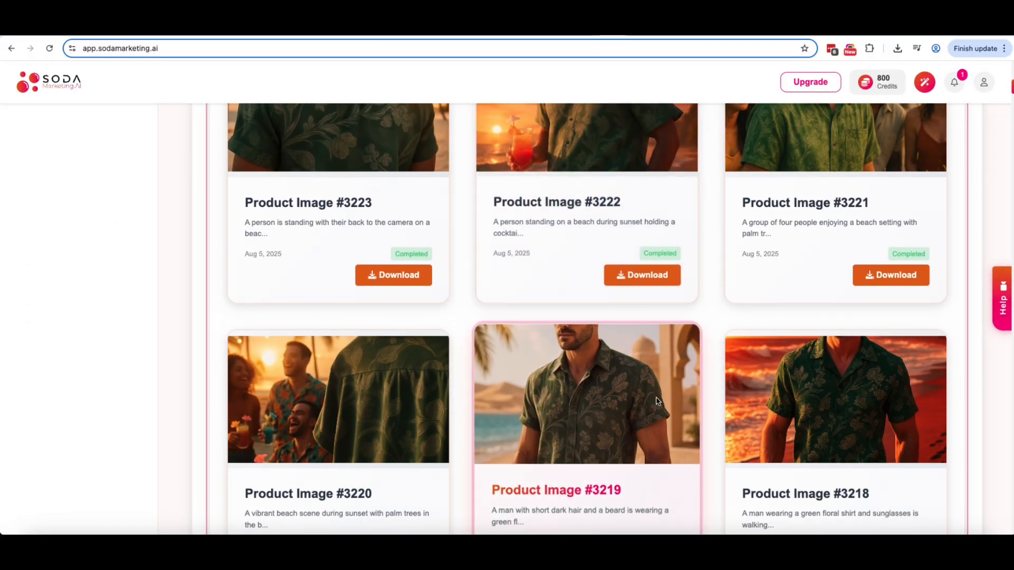
{"action": "scroll", "coordinate": [659, 393], "scroll_direction": "down", "scroll_amount": 5}
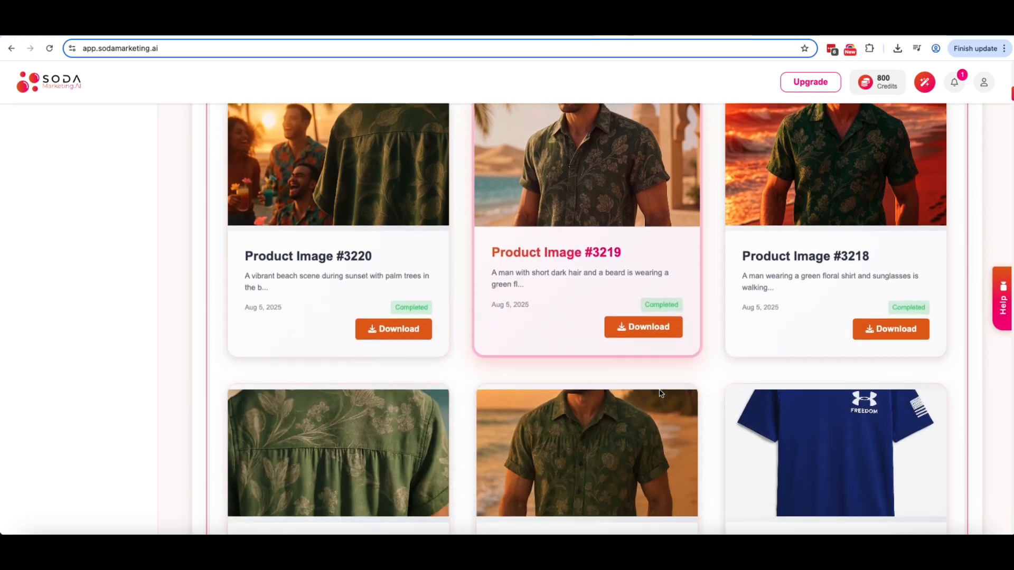
{"action": "left_click", "coordinate": [578, 372]}
{"action": "scroll", "coordinate": [565, 372], "scroll_direction": "down", "scroll_amount": 3}
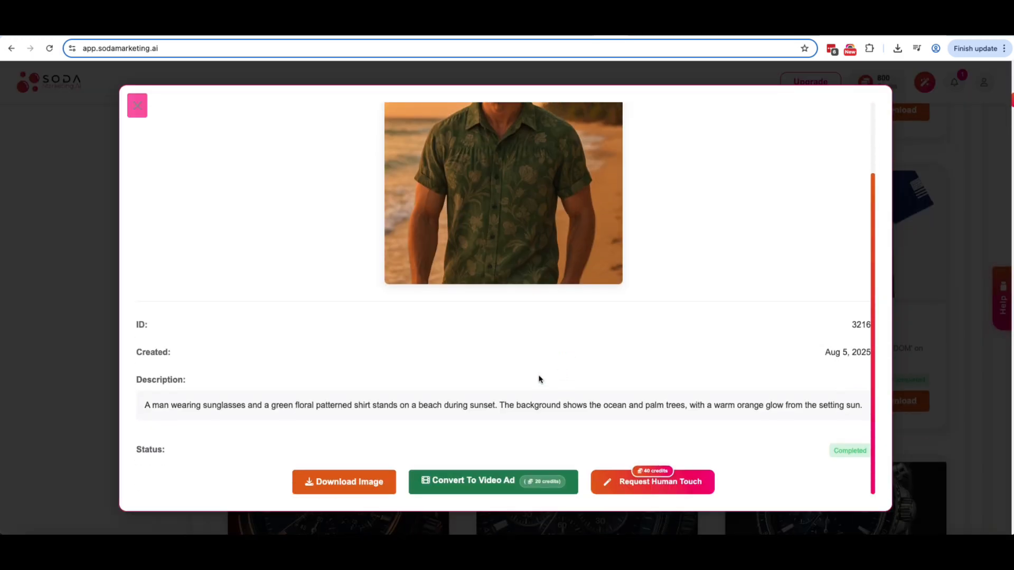
{"action": "left_click", "coordinate": [462, 484]}
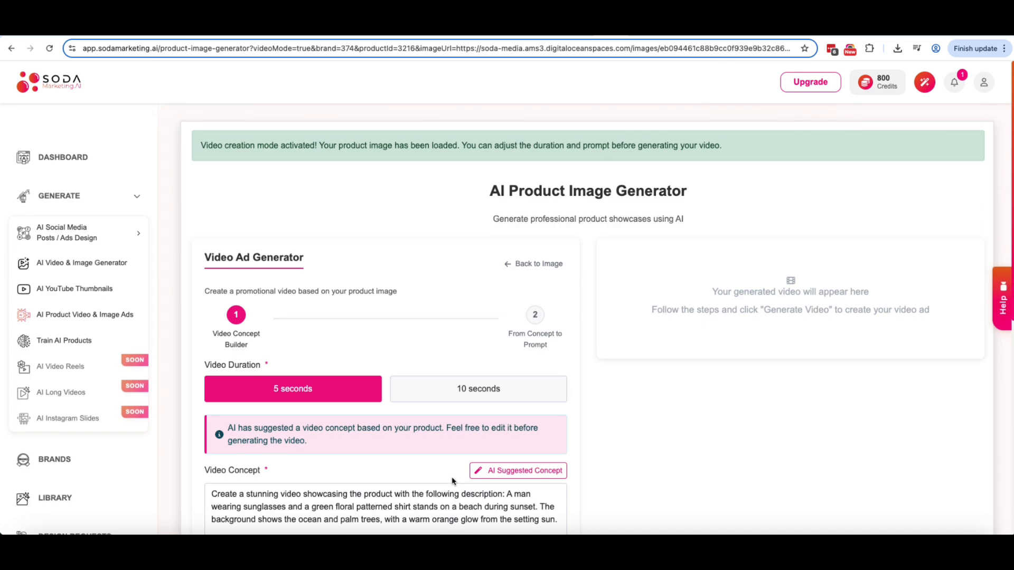
{"action": "scroll", "coordinate": [417, 467], "scroll_direction": "down", "scroll_amount": 3}
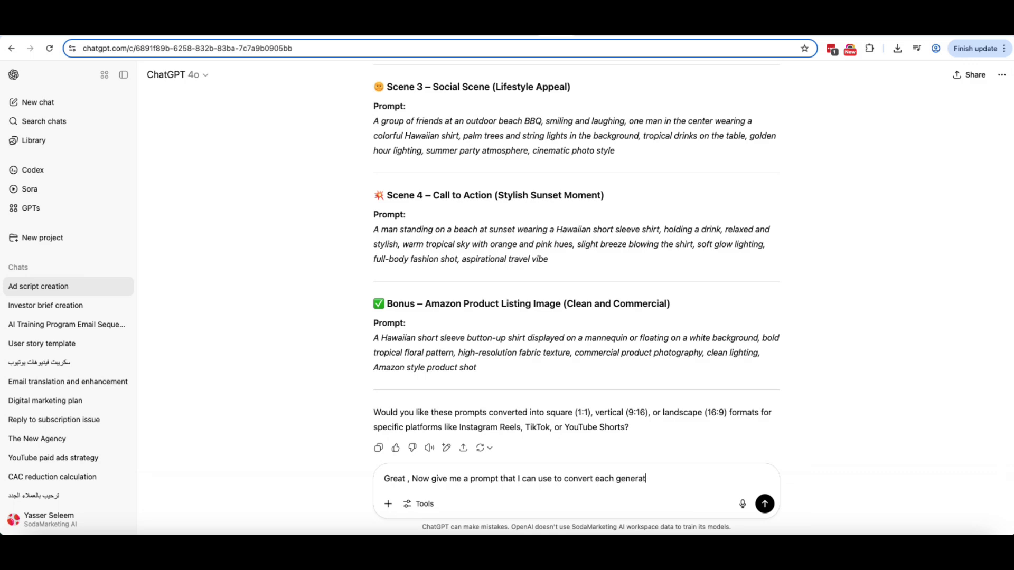
Step: Send ChatGPT the request for per-scene image-to-video prompts and select the Scene 1 prompt
{"action": "type", "text": "e to a video"}
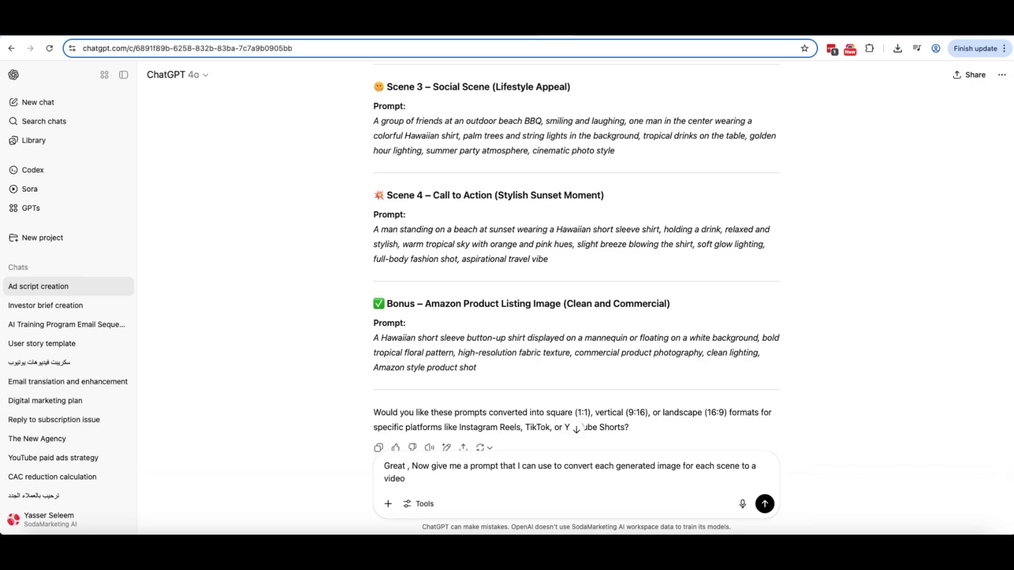
{"action": "key", "text": "Return"}
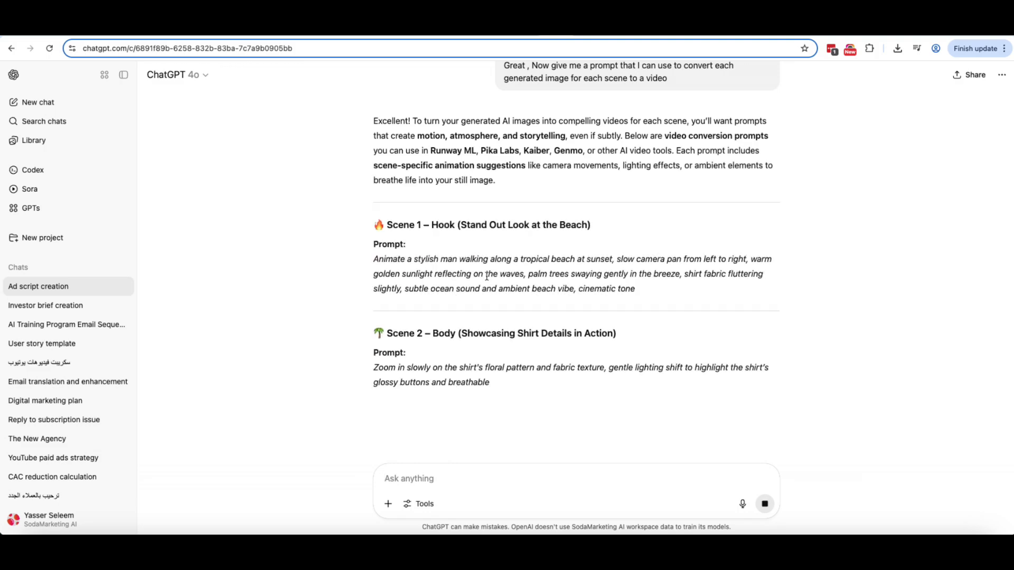
{"action": "left_click_drag", "start_coordinate": [374, 260], "coordinate": [639, 292]}
{"action": "key", "text": "ctrl+c"}
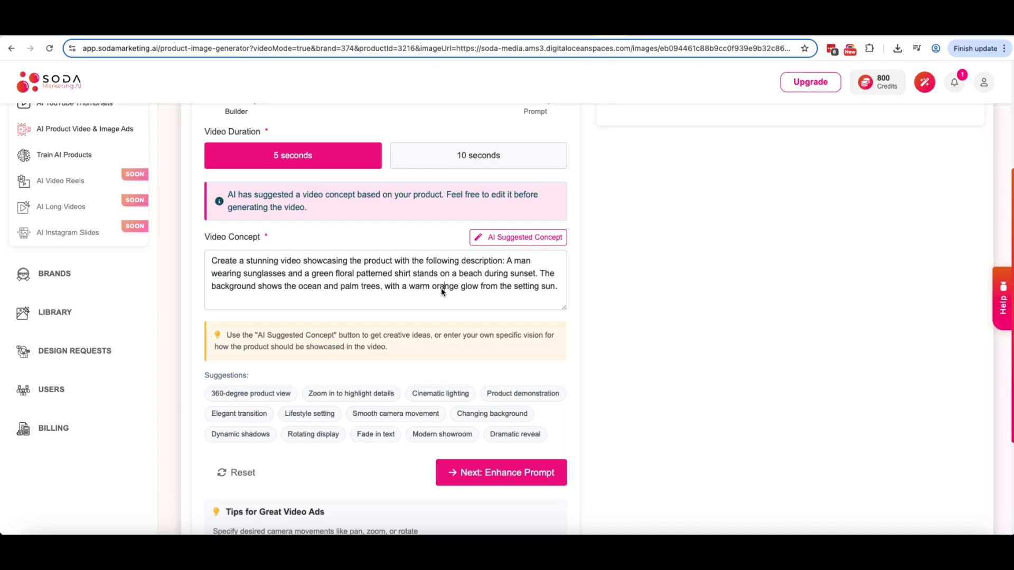
Step: Replace the video concept with the Scene 1 prompt, enhance it, and generate the 5-second video
{"action": "key", "text": "ctrl+a"}
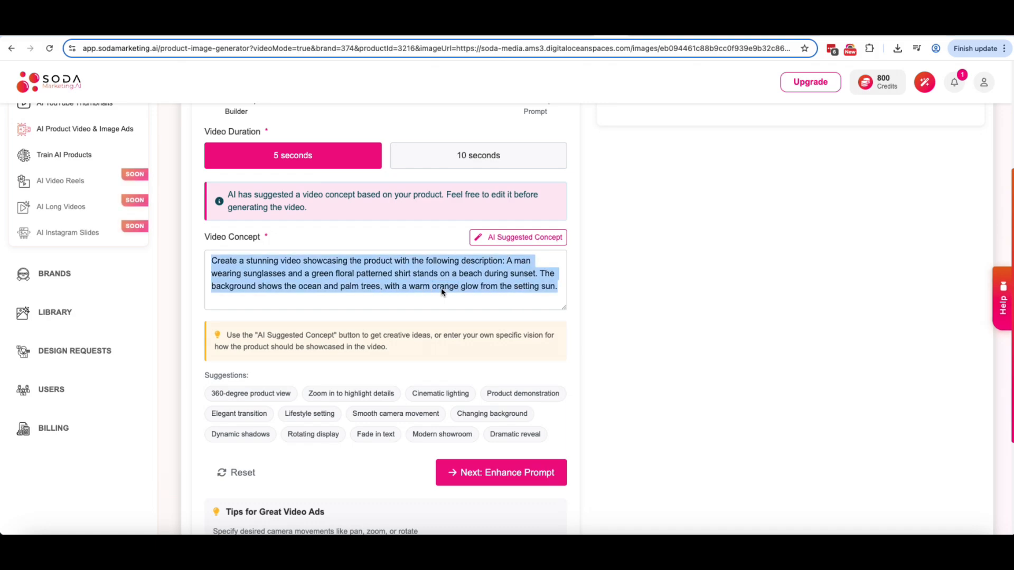
{"action": "key", "text": "ctrl+v"}
{"action": "left_click", "coordinate": [526, 476]}
{"action": "scroll", "coordinate": [489, 349], "scroll_direction": "down", "scroll_amount": 3}
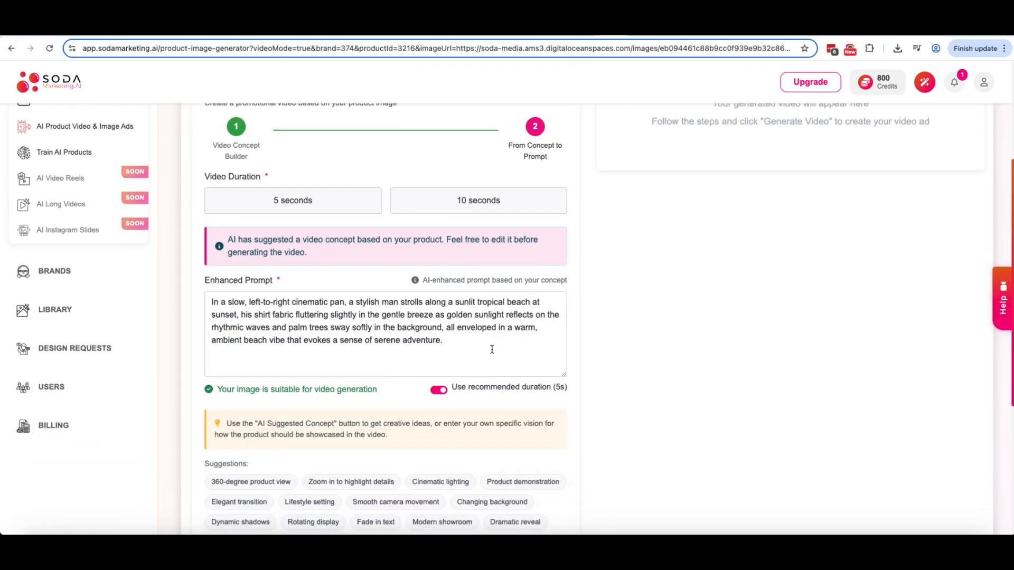
{"action": "scroll", "coordinate": [490, 347], "scroll_direction": "down", "scroll_amount": 4}
{"action": "left_click", "coordinate": [489, 399]}
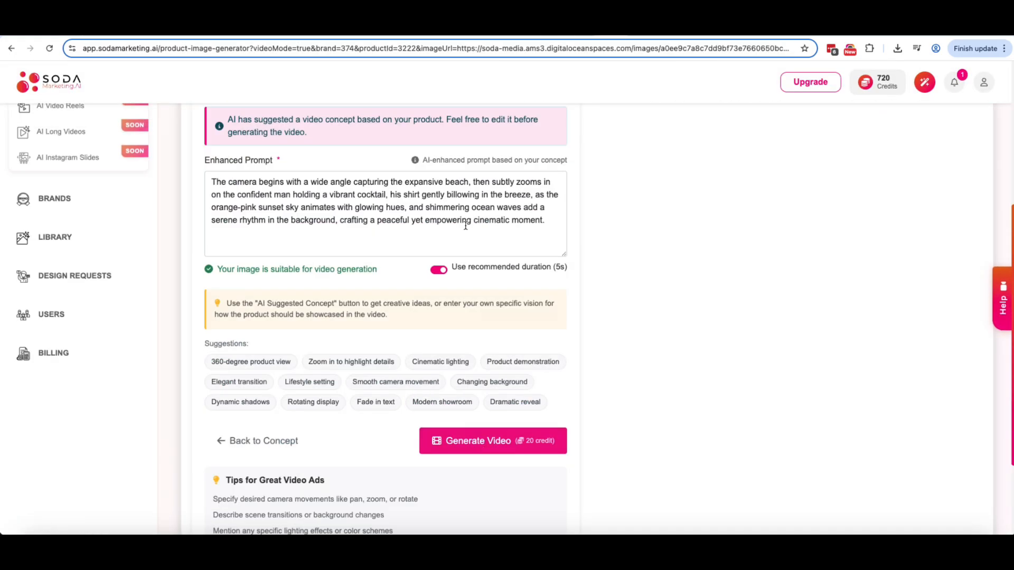
Step: Start the next scene's video and download the finished Video #314 clip
{"action": "left_click", "coordinate": [493, 440]}
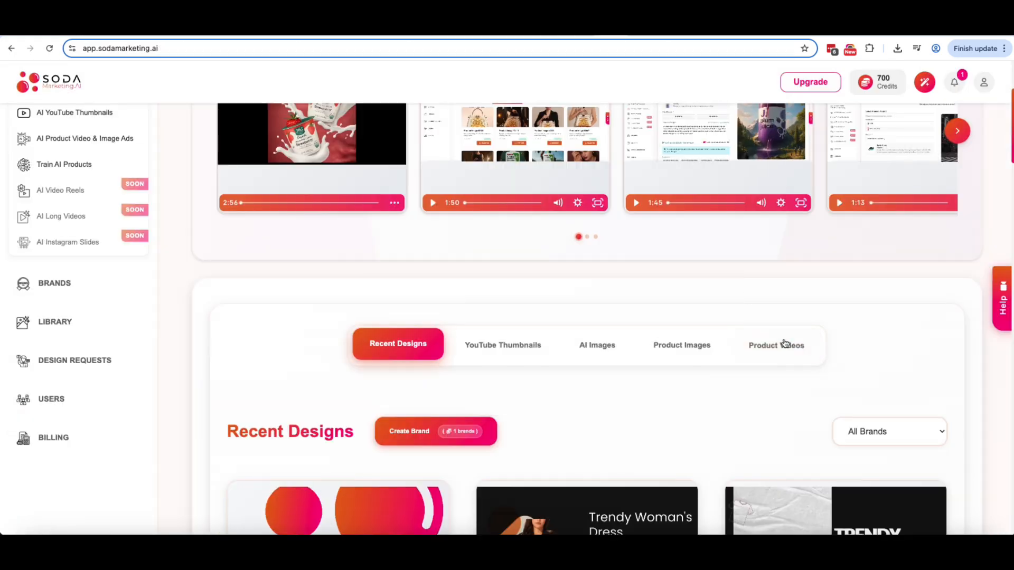
{"action": "scroll", "coordinate": [605, 444], "scroll_direction": "down", "scroll_amount": 6}
{"action": "scroll", "coordinate": [605, 445], "scroll_direction": "down", "scroll_amount": 4}
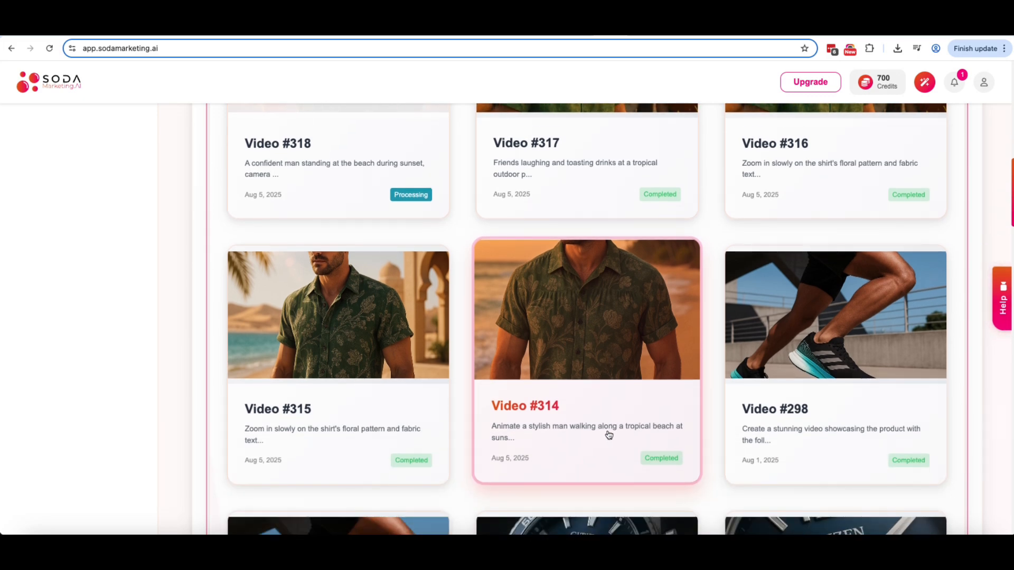
{"action": "left_click", "coordinate": [601, 428]}
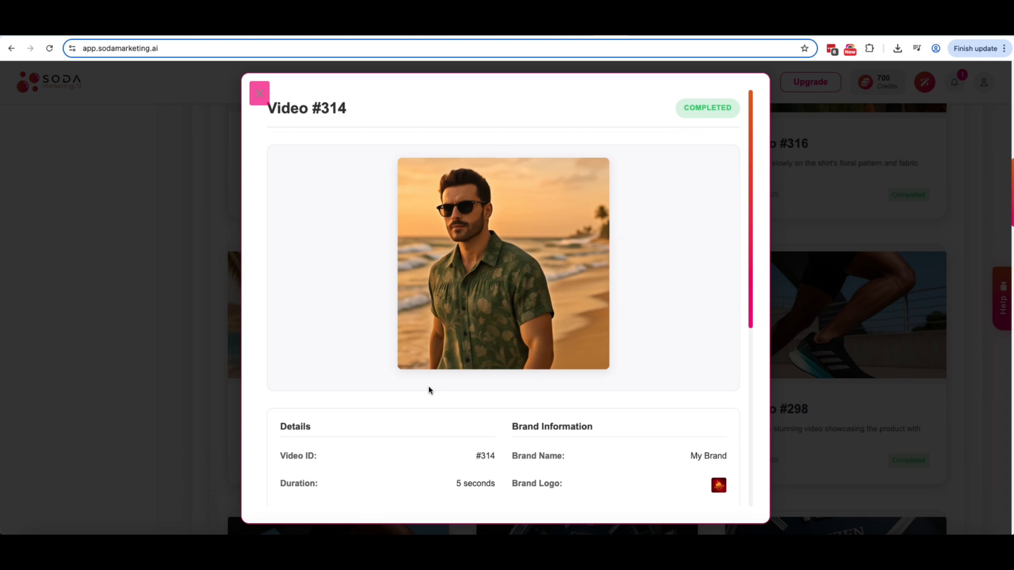
{"action": "scroll", "coordinate": [422, 369], "scroll_direction": "down", "scroll_amount": 6}
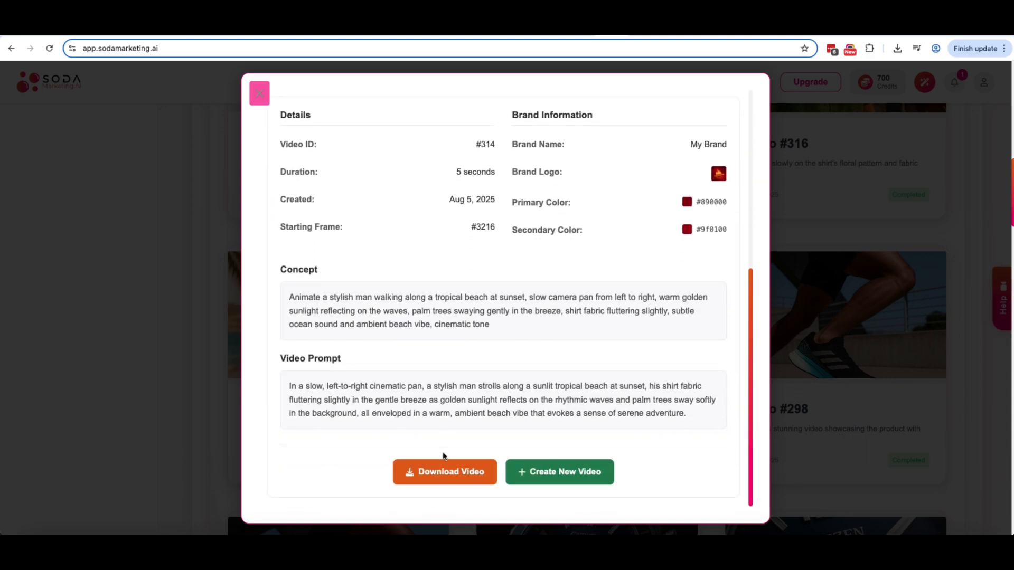
{"action": "left_click", "coordinate": [455, 475]}
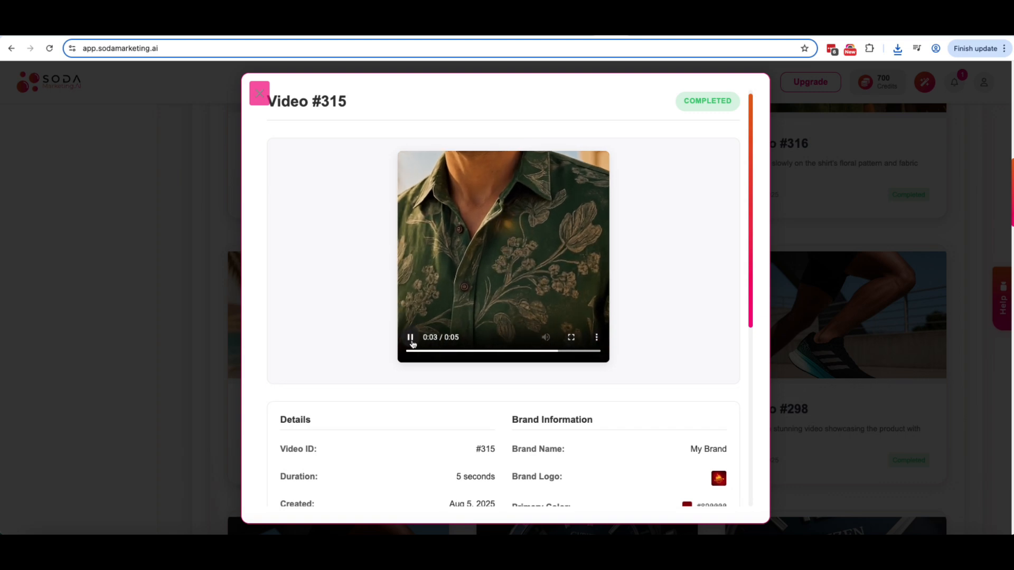
Step: Download the Video #315 and Video #317 clips
{"action": "scroll", "coordinate": [441, 420], "scroll_direction": "down", "scroll_amount": 6}
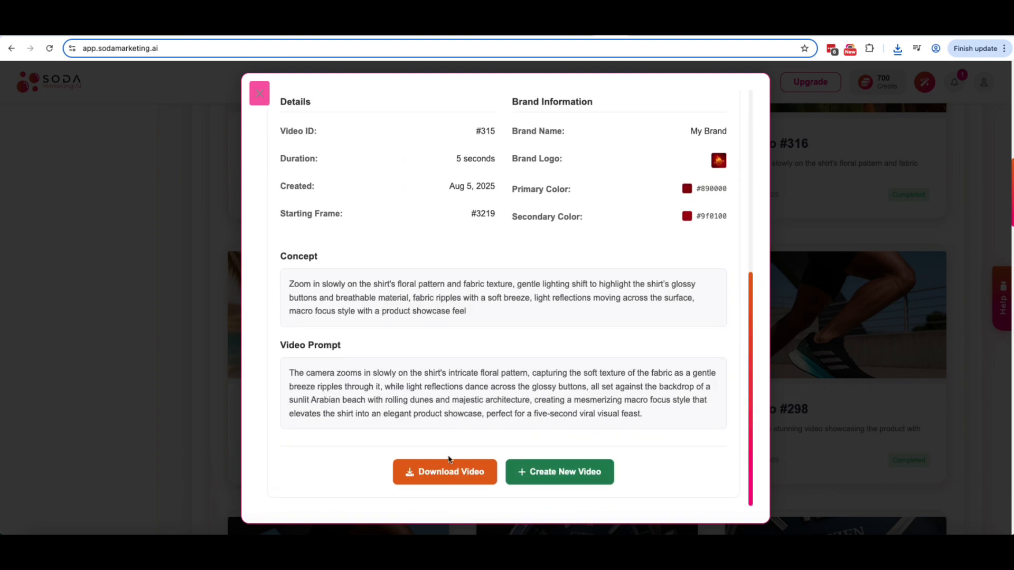
{"action": "left_click", "coordinate": [460, 475]}
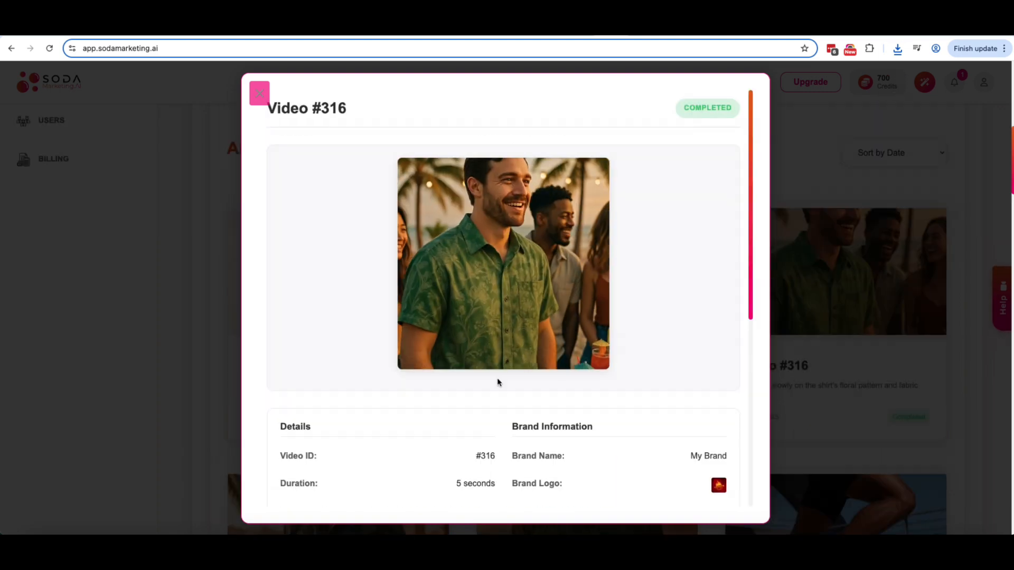
{"action": "left_click", "coordinate": [871, 366]}
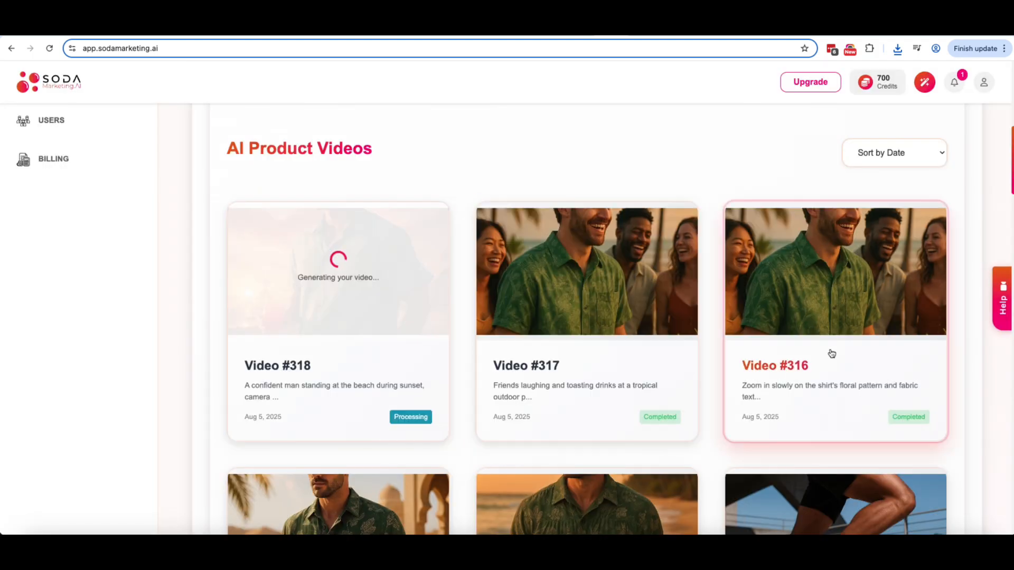
{"action": "left_click", "coordinate": [547, 346]}
{"action": "scroll", "coordinate": [446, 378], "scroll_direction": "down", "scroll_amount": 6}
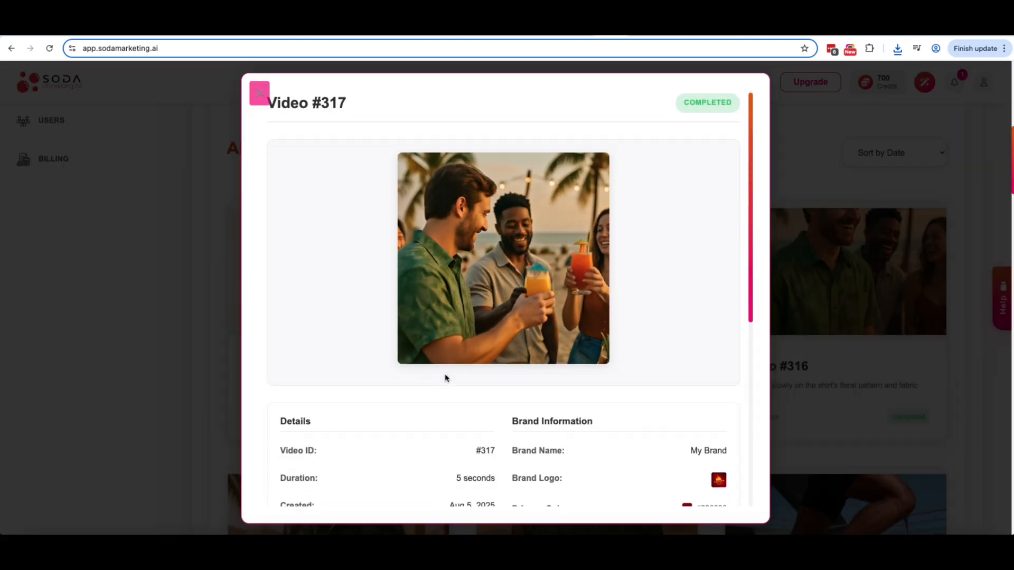
{"action": "left_click", "coordinate": [445, 471]}
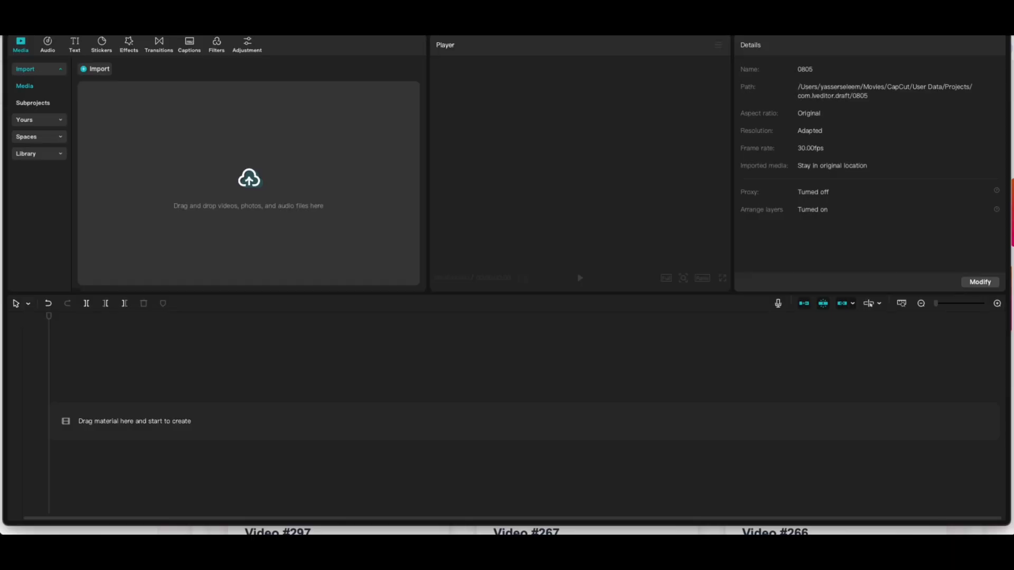
Step: Drop the four downloaded shirt mp4 clips onto the CapCut timeline, one after another
{"action": "left_click_drag", "start_coordinate": [898, 380], "coordinate": [283, 430]}
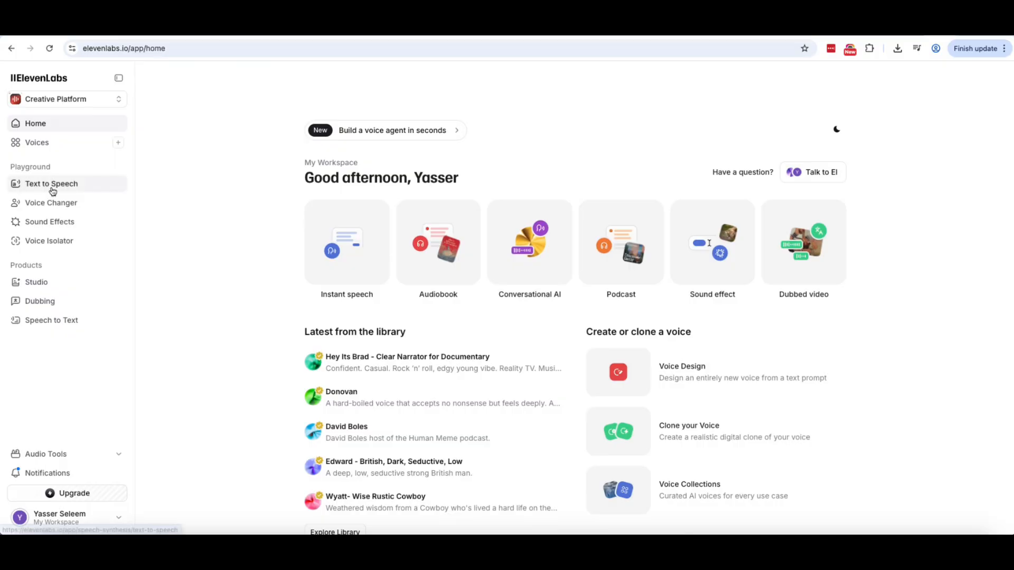
Step: Go to ElevenLabs' Text to Speech workspace and begin typing the script request
{"action": "left_click", "coordinate": [54, 186]}
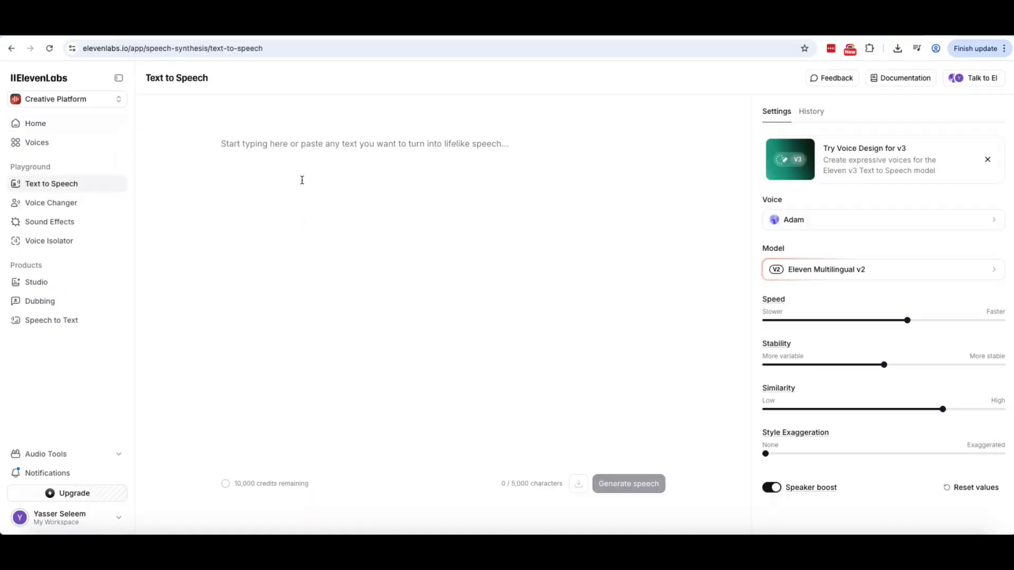
{"action": "type", "text": "N"}
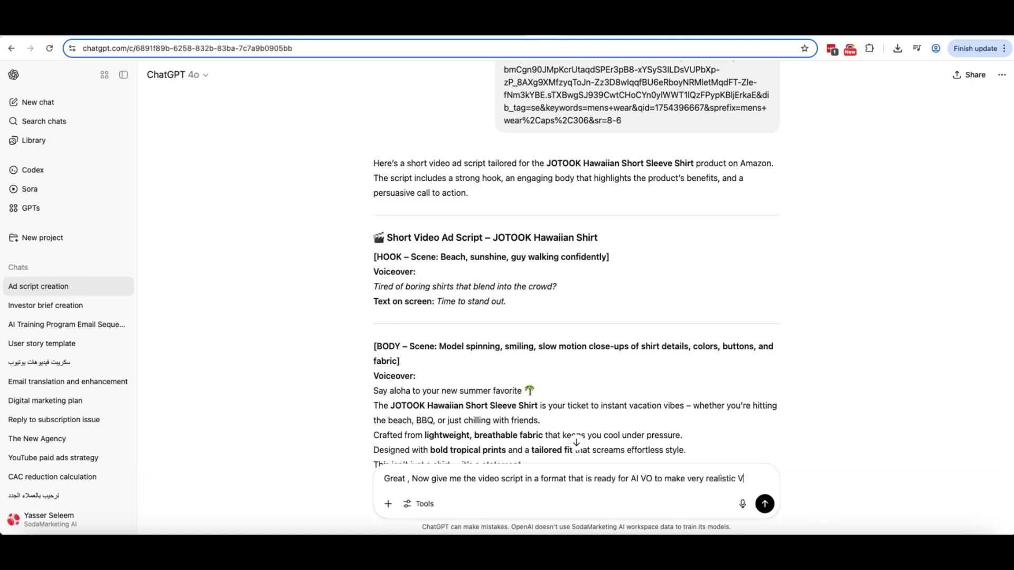
Step: Send ChatGPT the request for a voice-over-ready script, then select a VO line to copy
{"action": "key", "text": "Return"}
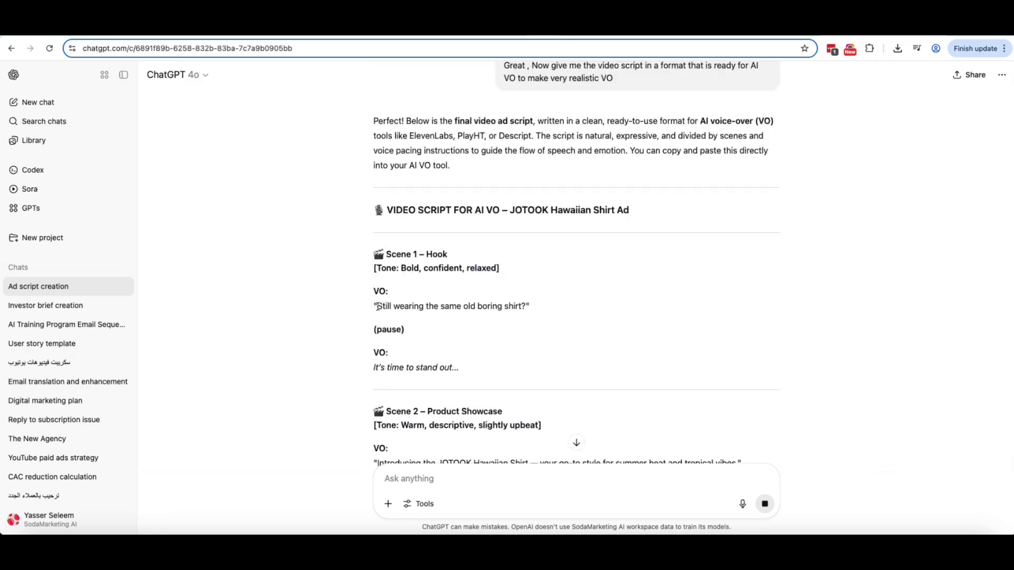
{"action": "left_click_drag", "start_coordinate": [375, 306], "coordinate": [530, 307]}
{"action": "scroll", "coordinate": [550, 295], "scroll_direction": "down", "scroll_amount": 2}
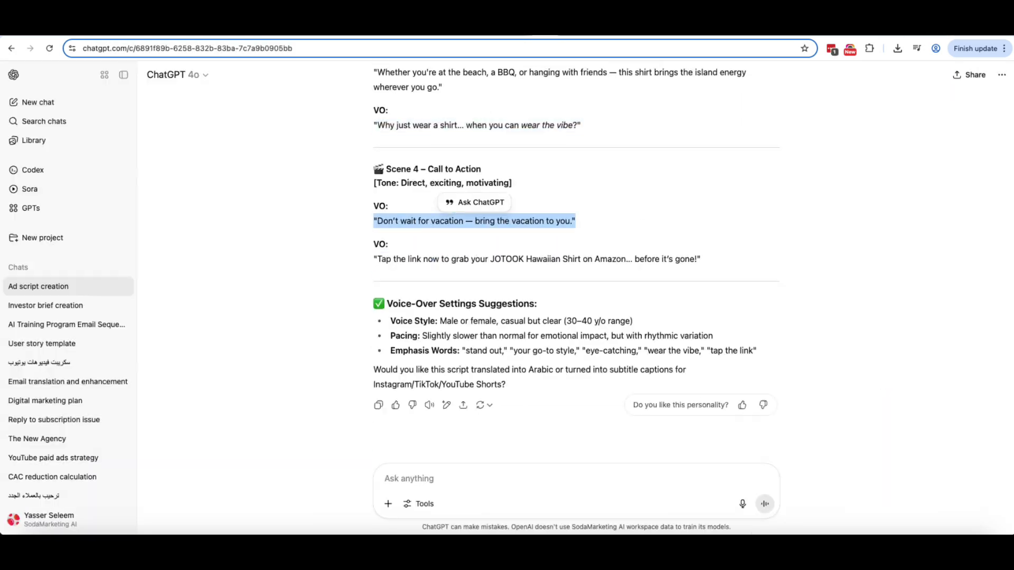
Step: Select the closing call-to-action line in ChatGPT's reply for copying into ElevenLabs
{"action": "left_click_drag", "start_coordinate": [373, 259], "coordinate": [700, 258]}
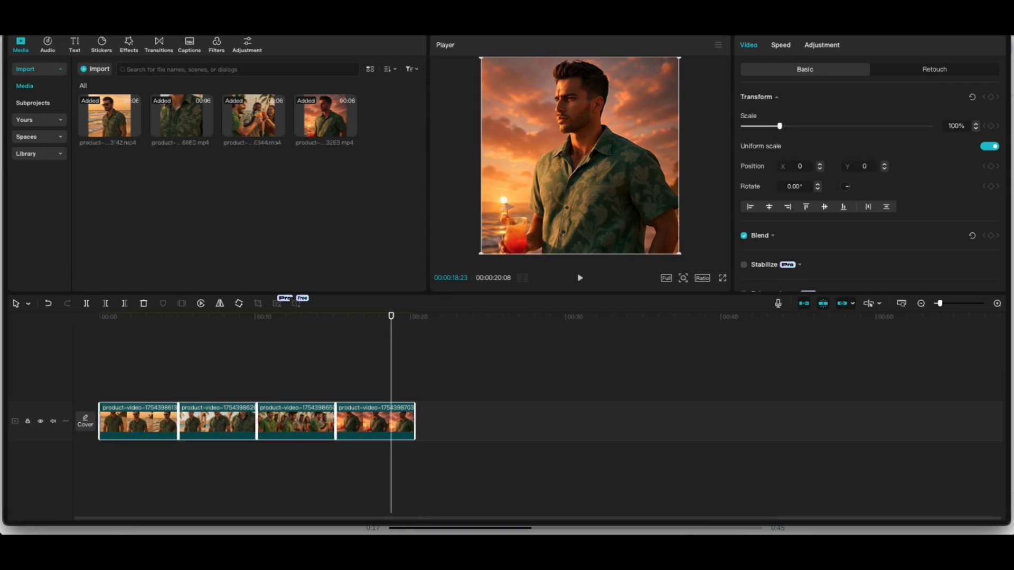
Step: Add the ElevenLabs voice-over under the clips at the timeline start and cut out the first pause
{"action": "left_click_drag", "start_coordinate": [465, 463], "coordinate": [154, 470]}
{"action": "left_click_drag", "start_coordinate": [493, 460], "coordinate": [203, 461]}
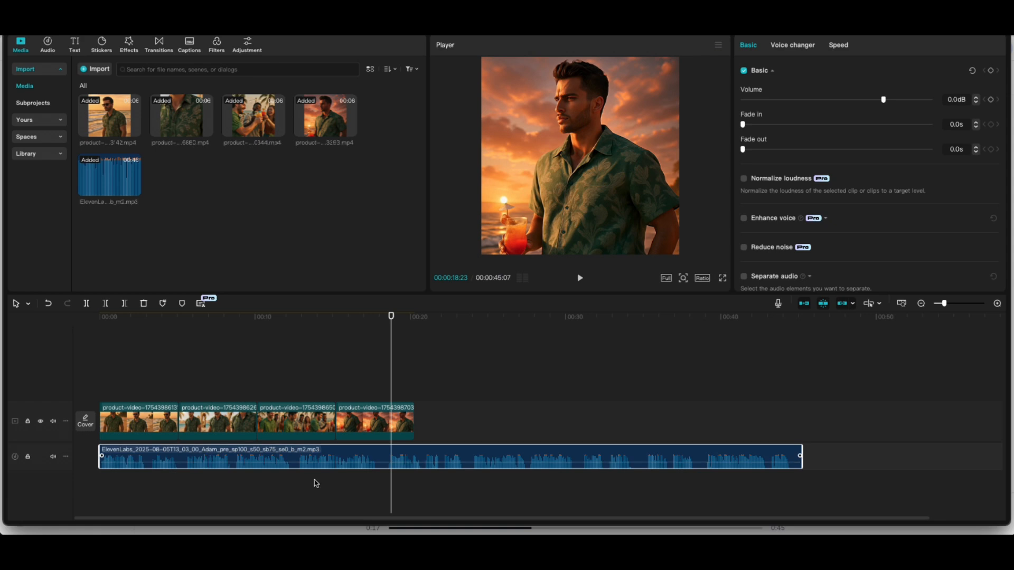
{"action": "left_click_drag", "start_coordinate": [100, 317], "coordinate": [146, 317]}
{"action": "left_click", "coordinate": [87, 304]}
{"action": "left_click", "coordinate": [153, 317]}
Step: Remove the silent slivers around 4.5 seconds and close the gap in the voice-over
{"action": "left_click", "coordinate": [87, 303]}
{"action": "left_click", "coordinate": [149, 460]}
{"action": "key", "text": "Delete"}
{"action": "left_click", "coordinate": [134, 317]}
{"action": "left_click", "coordinate": [171, 317]}
{"action": "left_click", "coordinate": [87, 304]}
{"action": "mouse_move", "coordinate": [205, 453]}
{"action": "left_mouse_down"}
{"action": "mouse_move", "coordinate": [197, 459]}
{"action": "mouse_move", "coordinate": [219, 460]}
{"action": "left_mouse_up"}
{"action": "left_click", "coordinate": [178, 317]}
{"action": "left_click", "coordinate": [87, 303]}
{"action": "left_click", "coordinate": [175, 459]}
{"action": "key", "text": "Delete"}
Step: Cut out the silent pauses near 11 and 16 seconds and close the gaps
{"action": "left_click", "coordinate": [87, 304]}
{"action": "left_click", "coordinate": [218, 460]}
{"action": "key", "text": "Delete"}
{"action": "left_click", "coordinate": [86, 303]}
{"action": "left_click", "coordinate": [86, 304]}
{"action": "left_click", "coordinate": [273, 460]}
{"action": "key", "text": "Delete"}
{"action": "left_click_drag", "start_coordinate": [285, 459], "coordinate": [280, 459]}
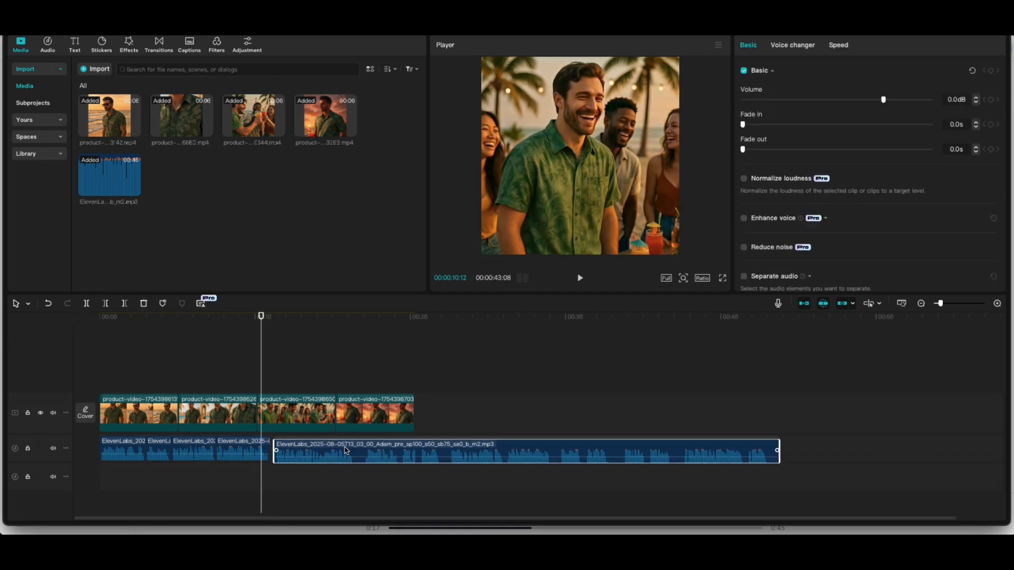
{"action": "left_click", "coordinate": [348, 317]}
{"action": "left_click", "coordinate": [86, 304]}
{"action": "left_click", "coordinate": [357, 317]}
{"action": "left_click", "coordinate": [87, 304]}
{"action": "left_click", "coordinate": [353, 458]}
{"action": "key", "text": "Delete"}
{"action": "left_click_drag", "start_coordinate": [364, 459], "coordinate": [357, 459]}
Step: Split and delete the pauses near 21 and 28 seconds with Ctrl+B, closing the gaps
{"action": "key", "text": "super+b"}
{"action": "left_click_drag", "start_coordinate": [329, 315], "coordinate": [434, 317]}
{"action": "key", "text": "super+b"}
{"action": "left_click", "coordinate": [430, 457]}
{"action": "key", "text": "Delete"}
{"action": "left_click_drag", "start_coordinate": [444, 458], "coordinate": [435, 458]}
{"action": "left_click", "coordinate": [530, 317]}
{"action": "left_click_drag", "start_coordinate": [531, 317], "coordinate": [538, 319]}
{"action": "key", "text": "super+b"}
{"action": "left_click", "coordinate": [534, 457]}
{"action": "key", "text": "Delete"}
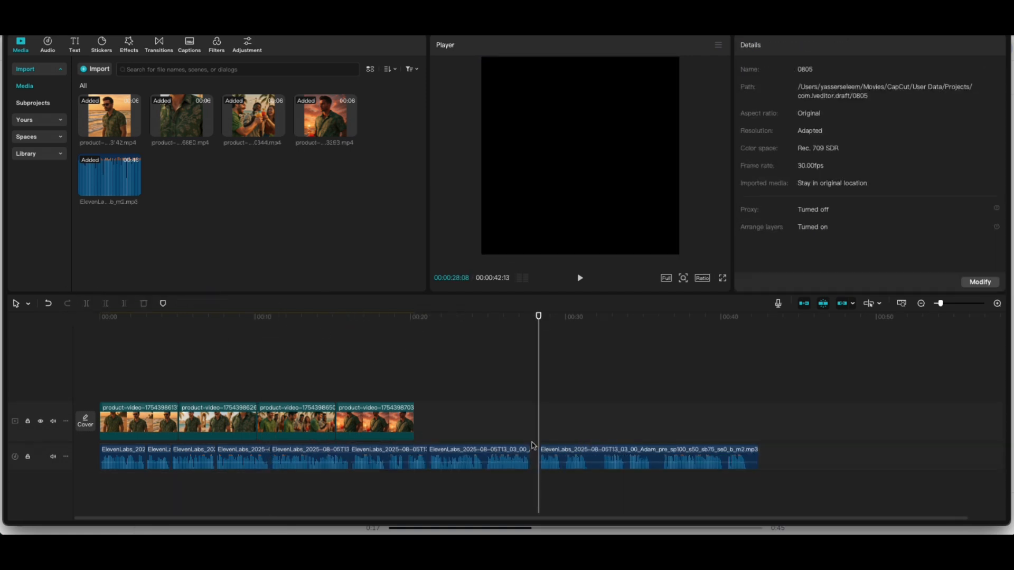
{"action": "left_click_drag", "start_coordinate": [549, 457], "coordinate": [541, 458]}
Step: Remove the last pauses near 31 and 34.7 seconds and close the remaining gaps
{"action": "left_click_drag", "start_coordinate": [500, 319], "coordinate": [581, 320]}
{"action": "key", "text": "super+b"}
{"action": "left_click_drag", "start_coordinate": [580, 320], "coordinate": [588, 324]}
{"action": "key", "text": "Delete"}
{"action": "left_click_drag", "start_coordinate": [605, 457], "coordinate": [591, 457]}
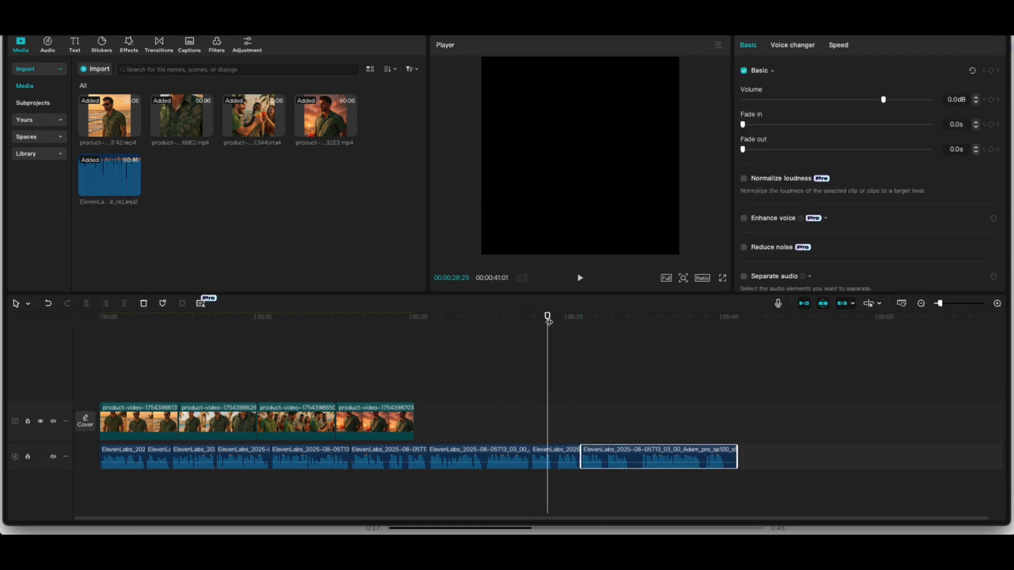
{"action": "left_click_drag", "start_coordinate": [548, 319], "coordinate": [630, 320]}
{"action": "key", "text": "super+b"}
{"action": "key", "text": "super+b"}
{"action": "key", "text": "Delete"}
{"action": "left_click_drag", "start_coordinate": [652, 457], "coordinate": [641, 457]}
{"action": "left_click", "coordinate": [157, 424]}
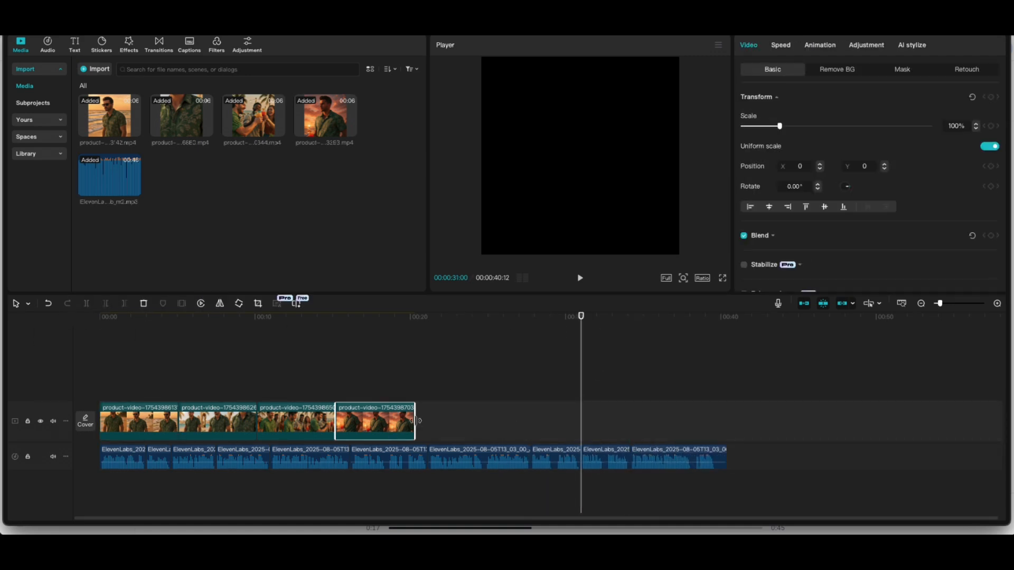
{"action": "left_click", "coordinate": [473, 422]}
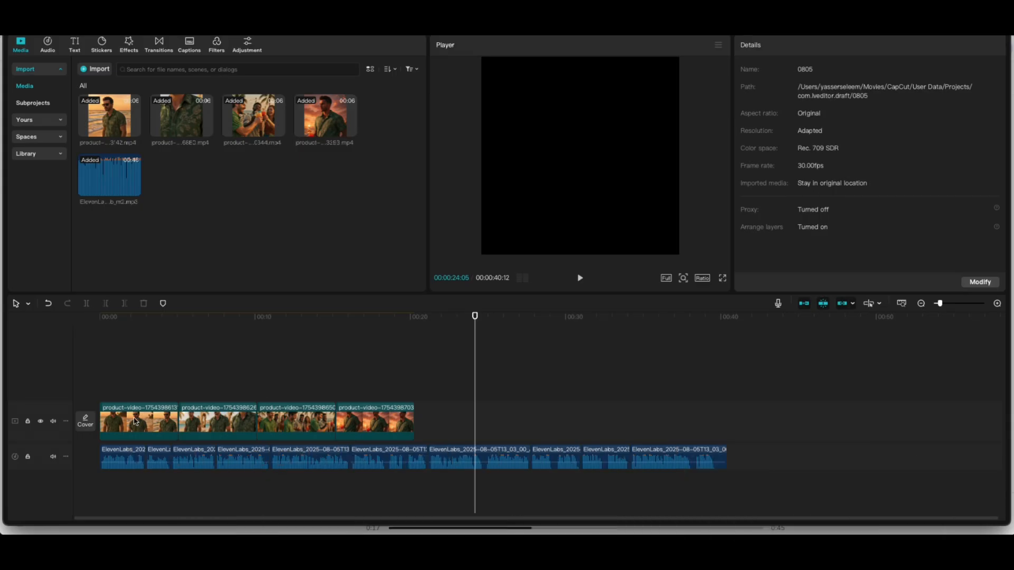
{"action": "left_click", "coordinate": [135, 421]}
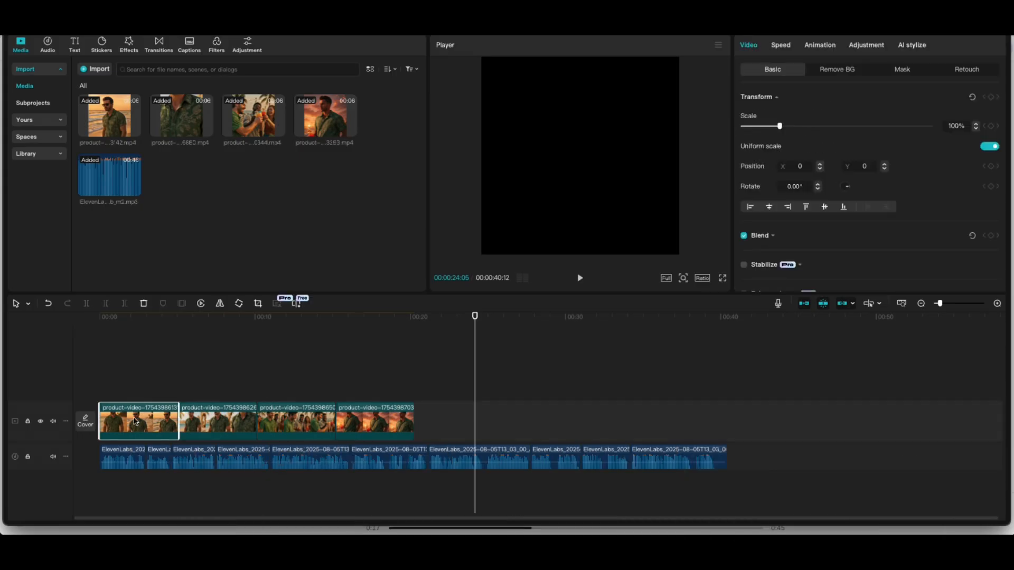
{"action": "left_click", "coordinate": [437, 418]}
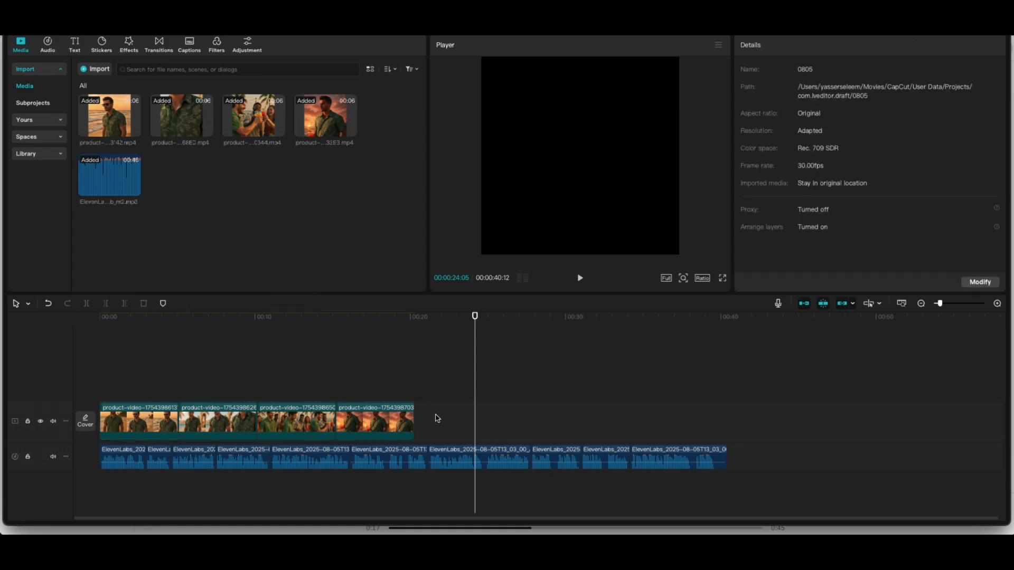
{"action": "left_click", "coordinate": [136, 421]}
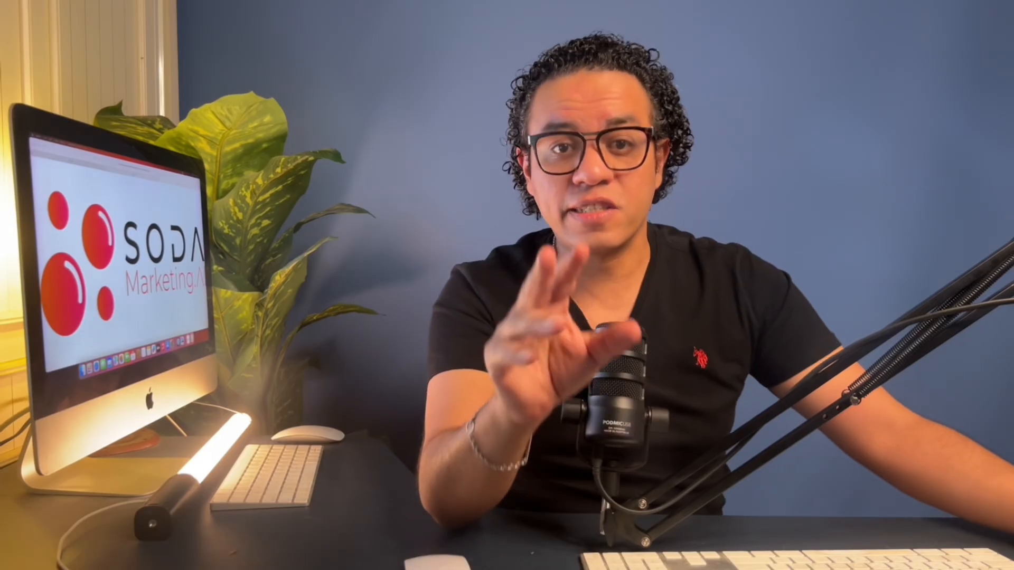